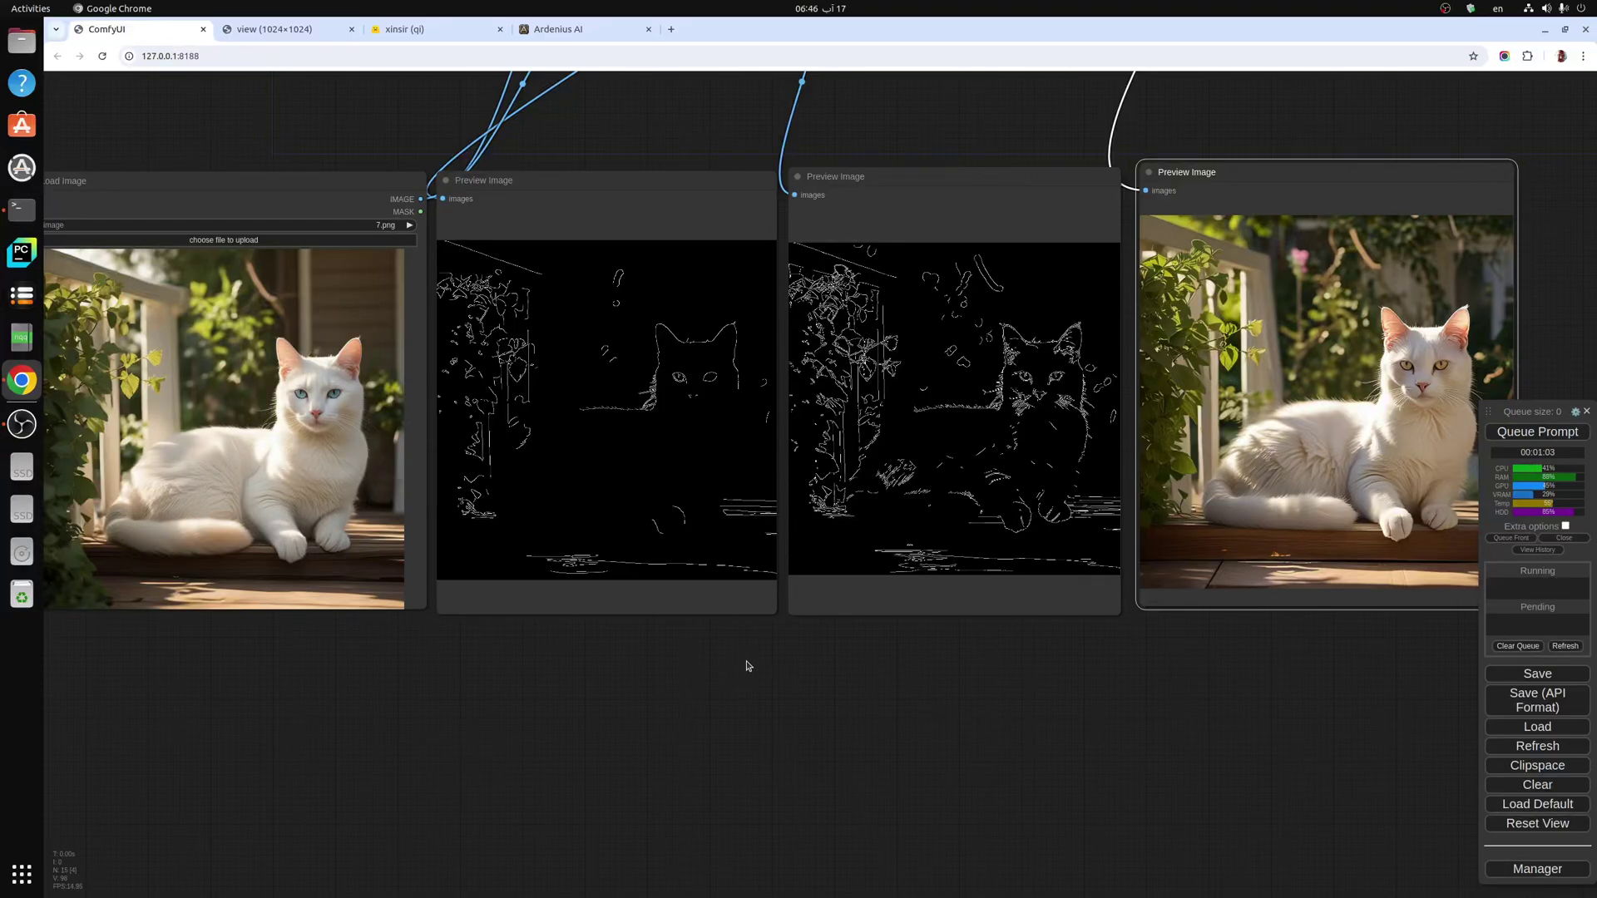
Show the xinsir Hugging Face profile listing its SDXL ControlNet models, including controlnet-canny-sdxl-1.0.
left_click_drag(741, 680, 745, 658)
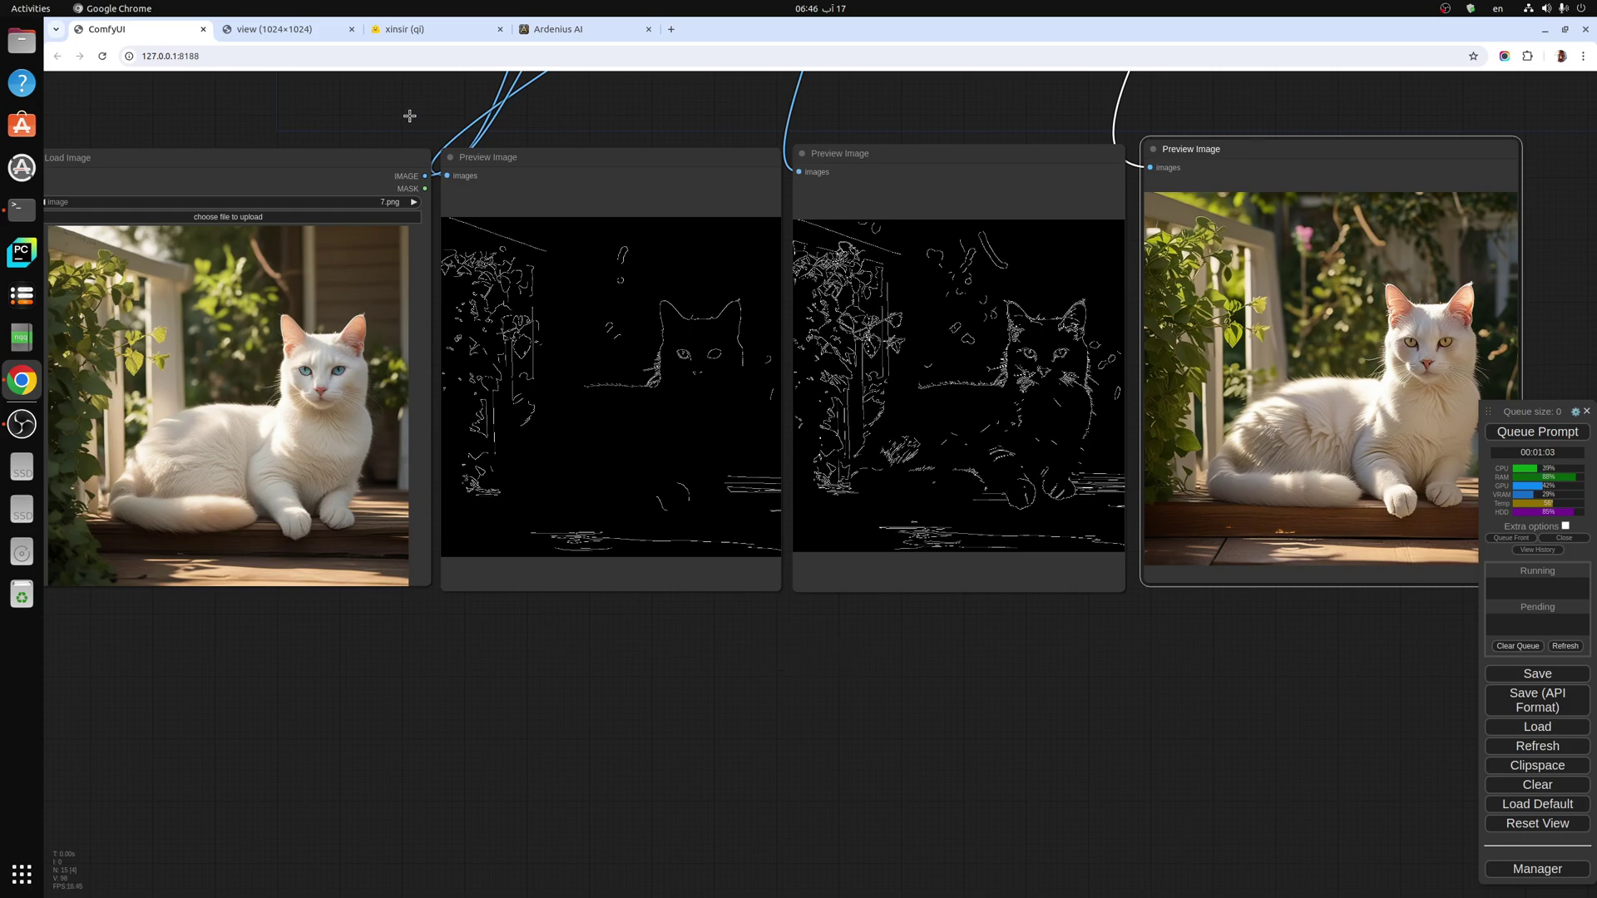
left_click(419, 30)
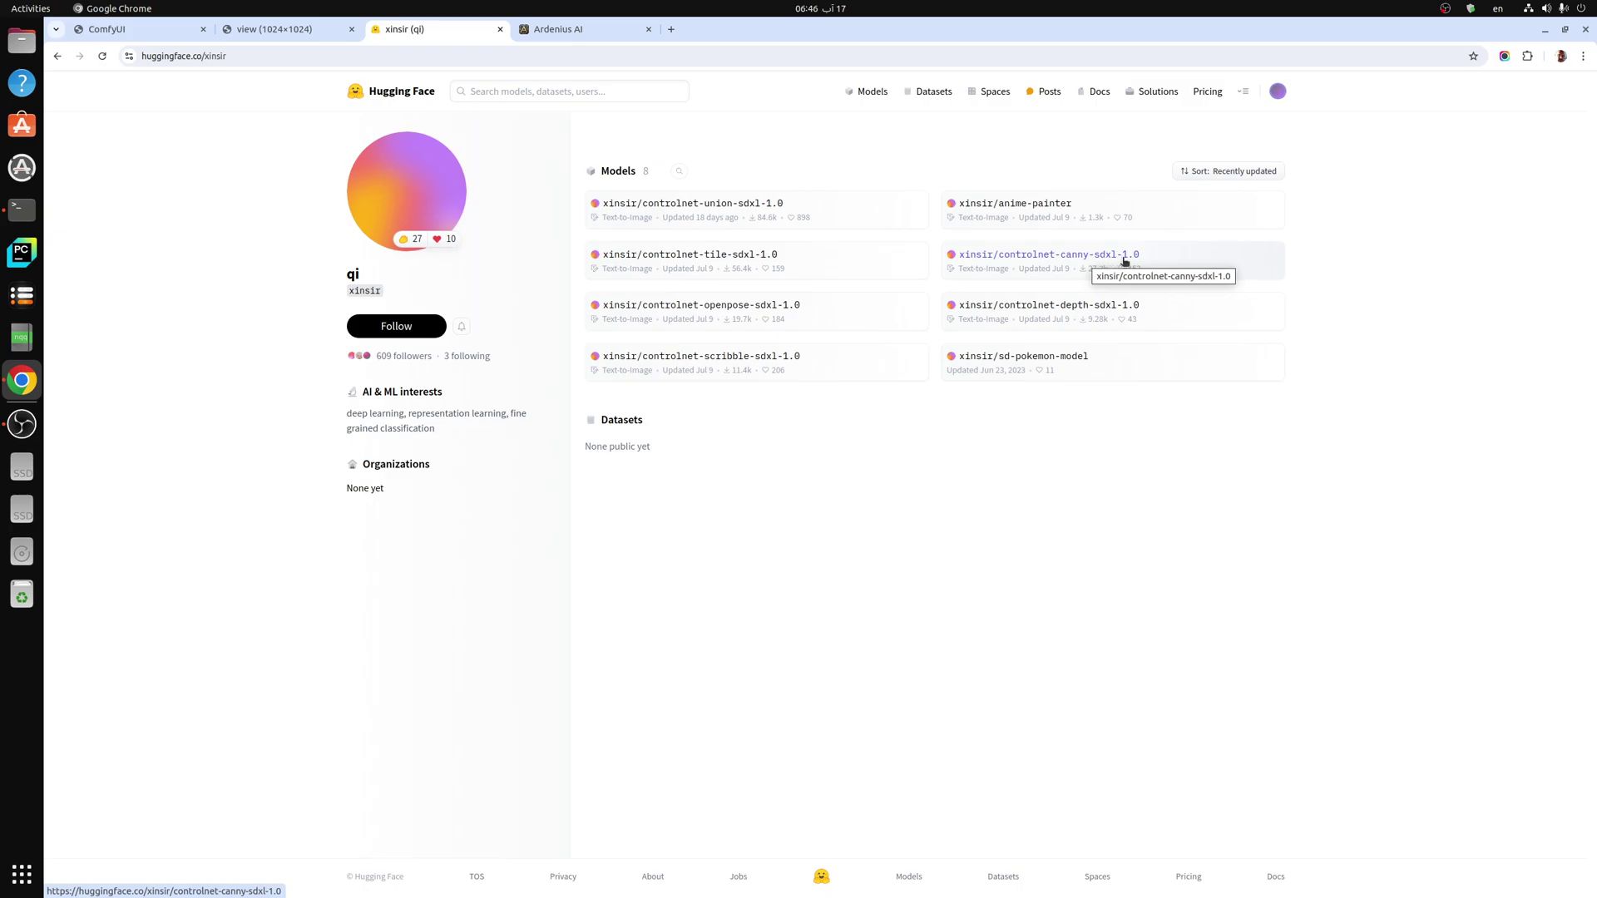
Back in ComfyUI, close the full-size image view and bring the upper workflow nodes into view.
left_click(160, 29)
left_click(352, 30)
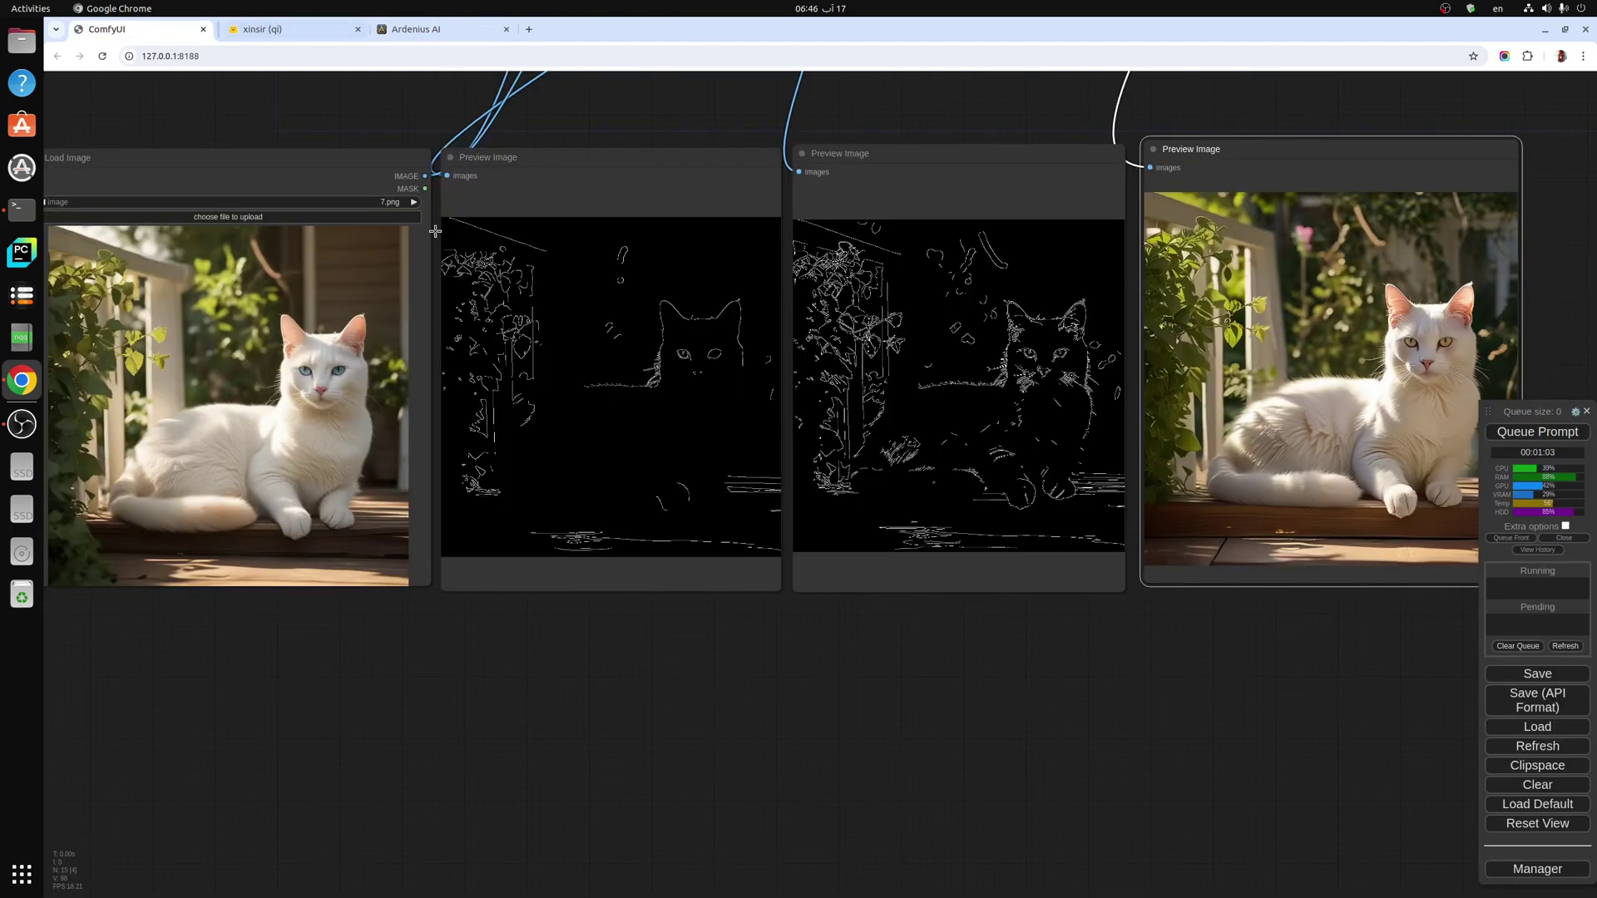
scroll(841, 672, "down", 2)
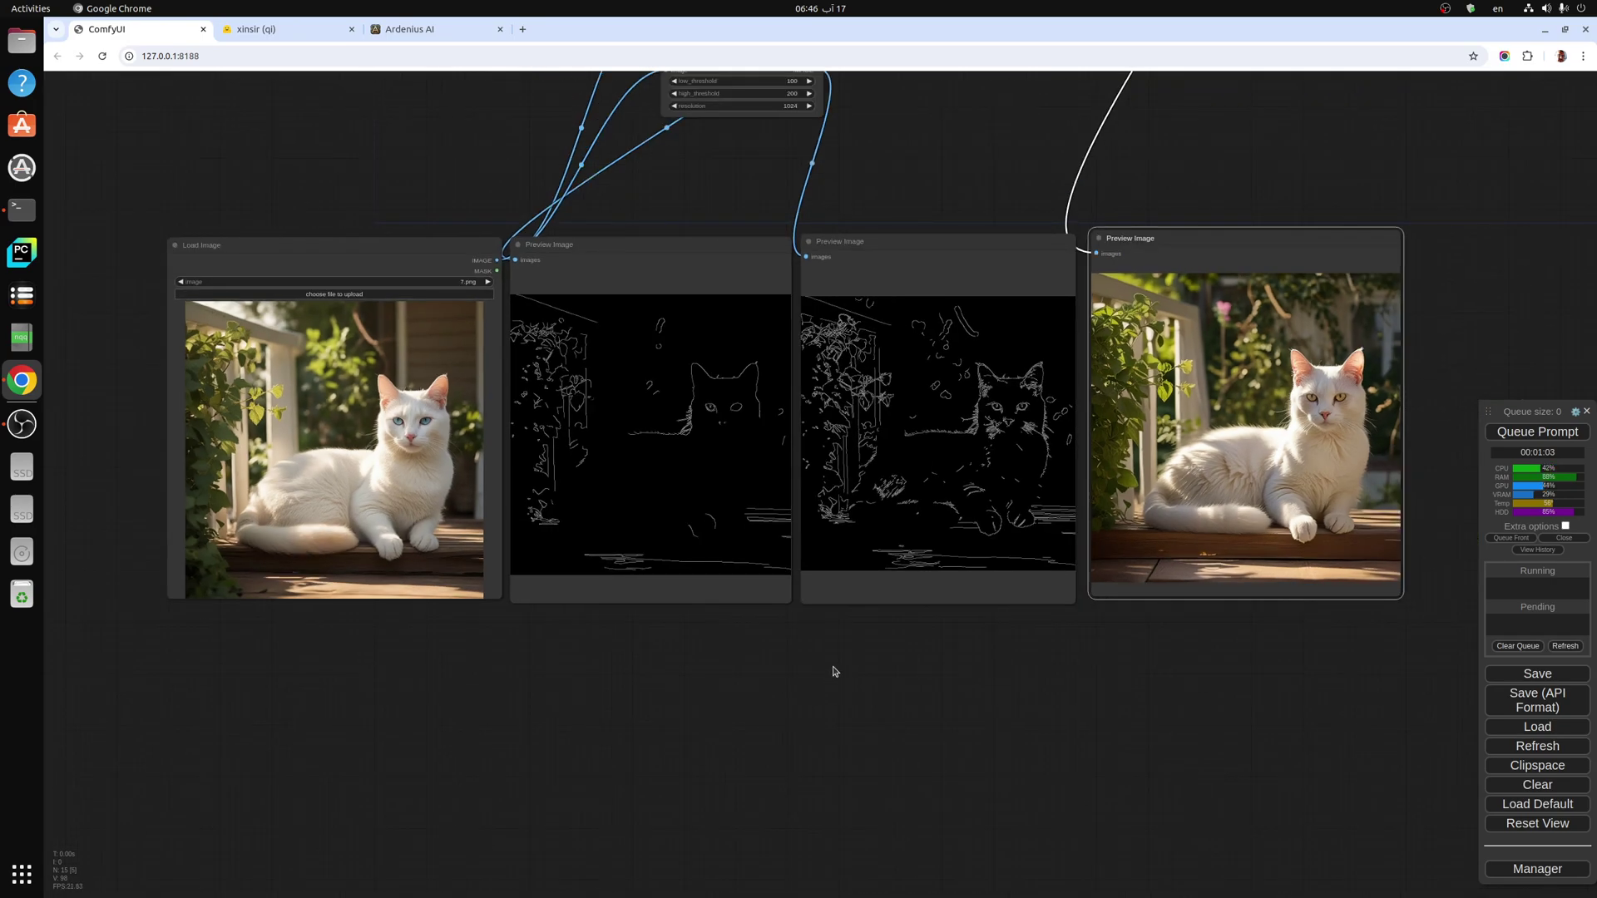
scroll(830, 713, "up", 2)
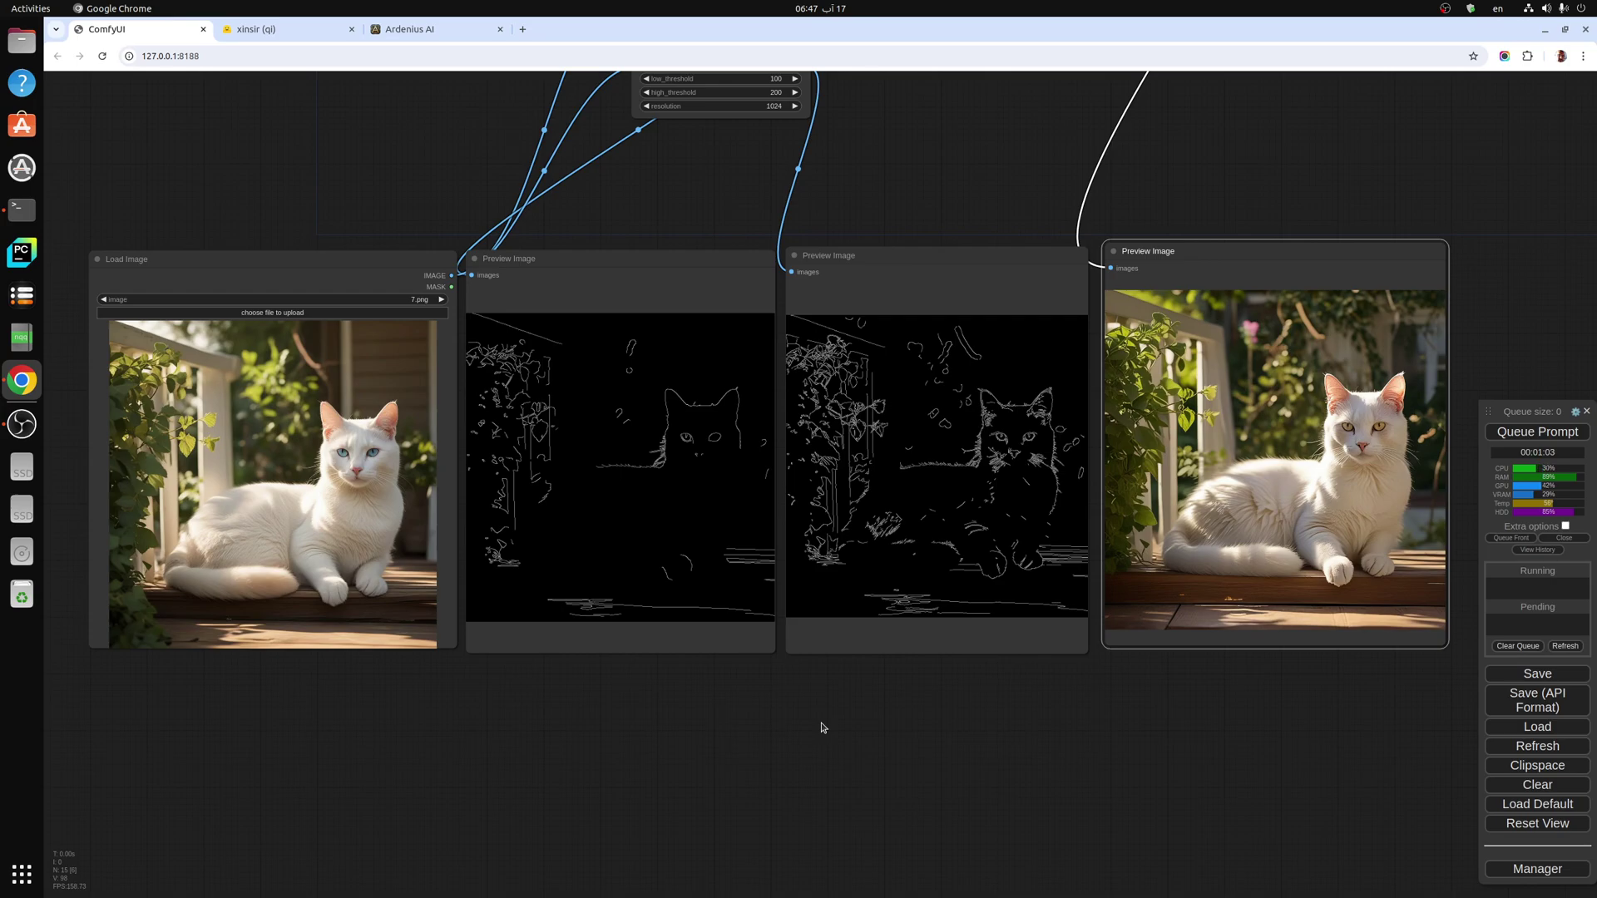
scroll(822, 728, "down", 2)
left_click_drag(902, 242, 877, 602)
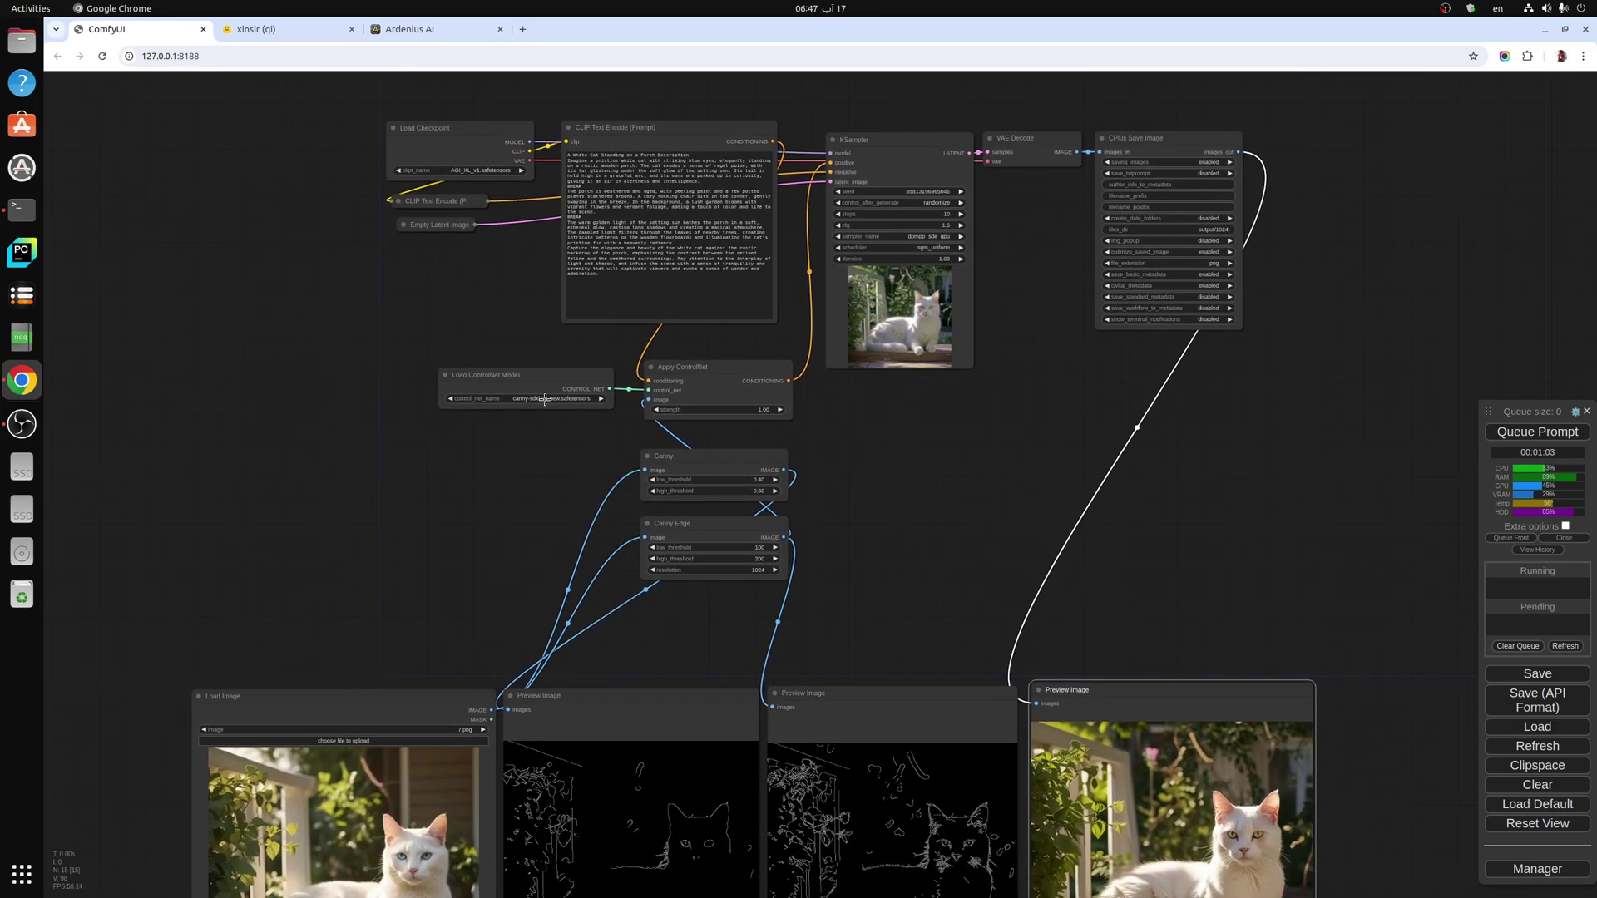
Set the Load ControlNet Model node to canny-sdxl-v2-new.safetensors.
left_click(544, 400)
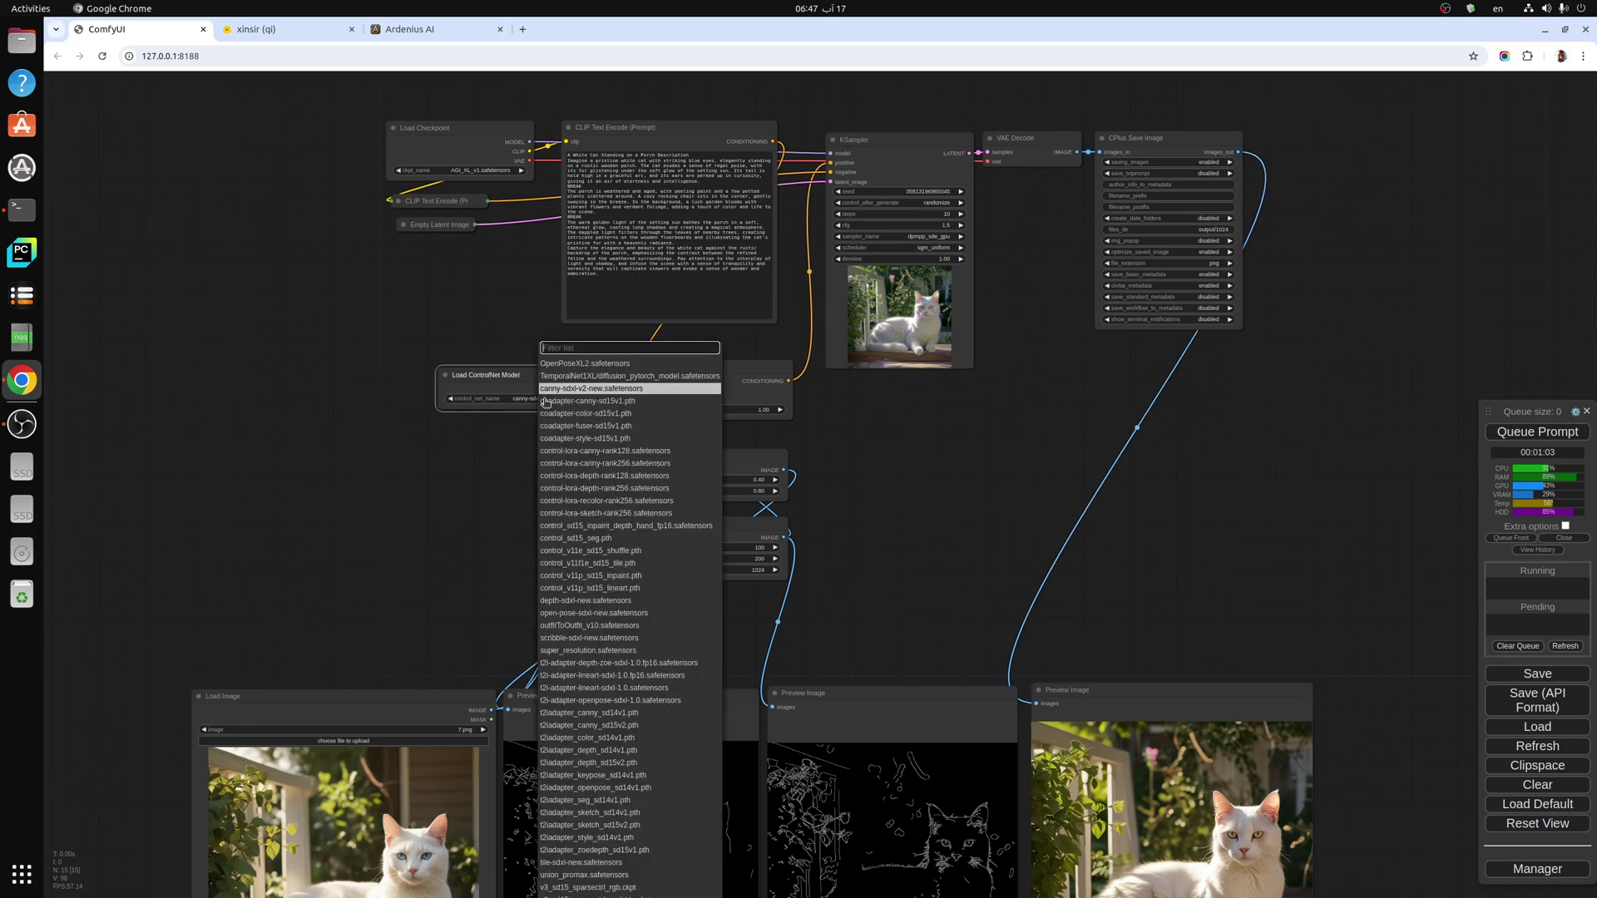
left_click(594, 389)
scroll(542, 417, "up", 10)
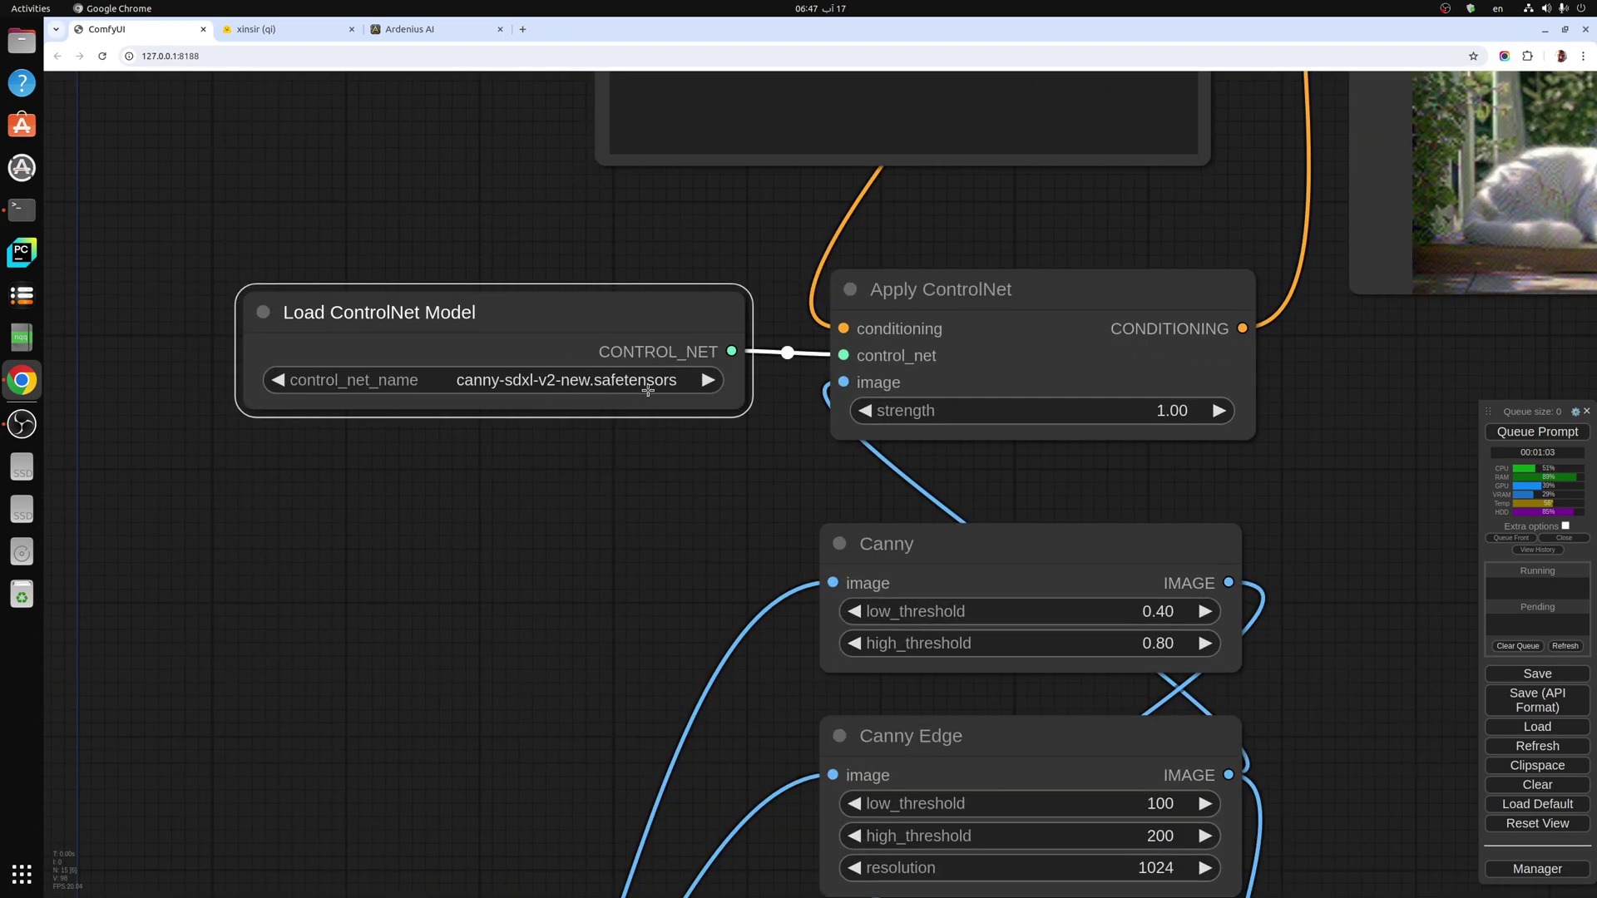
scroll(665, 519, "down", 7)
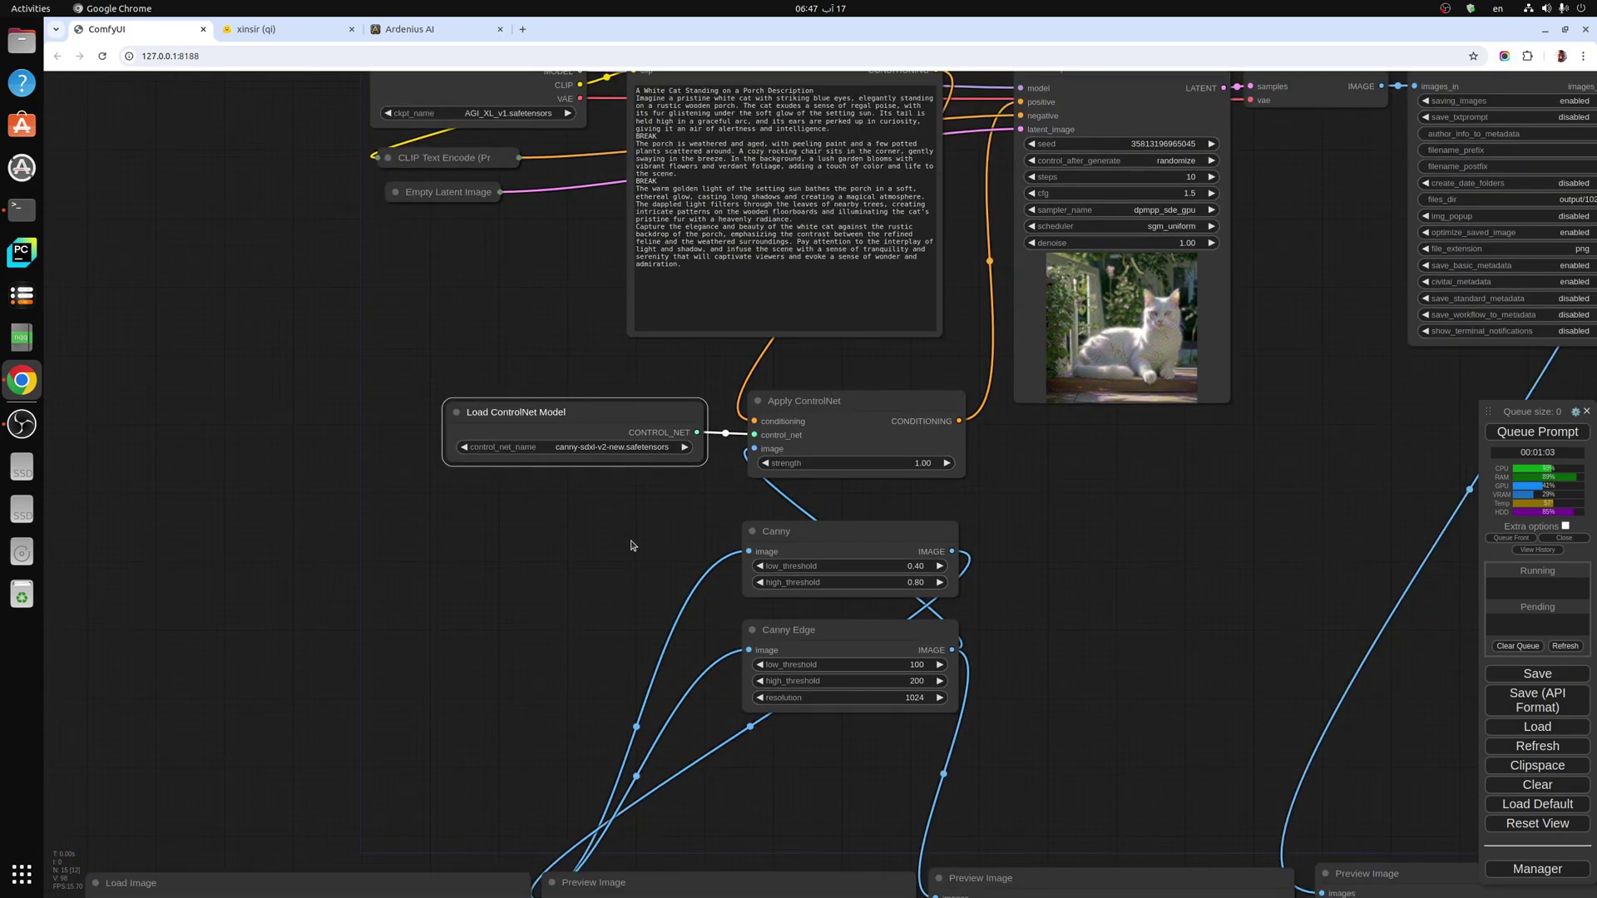
left_click_drag(1104, 485, 948, 601)
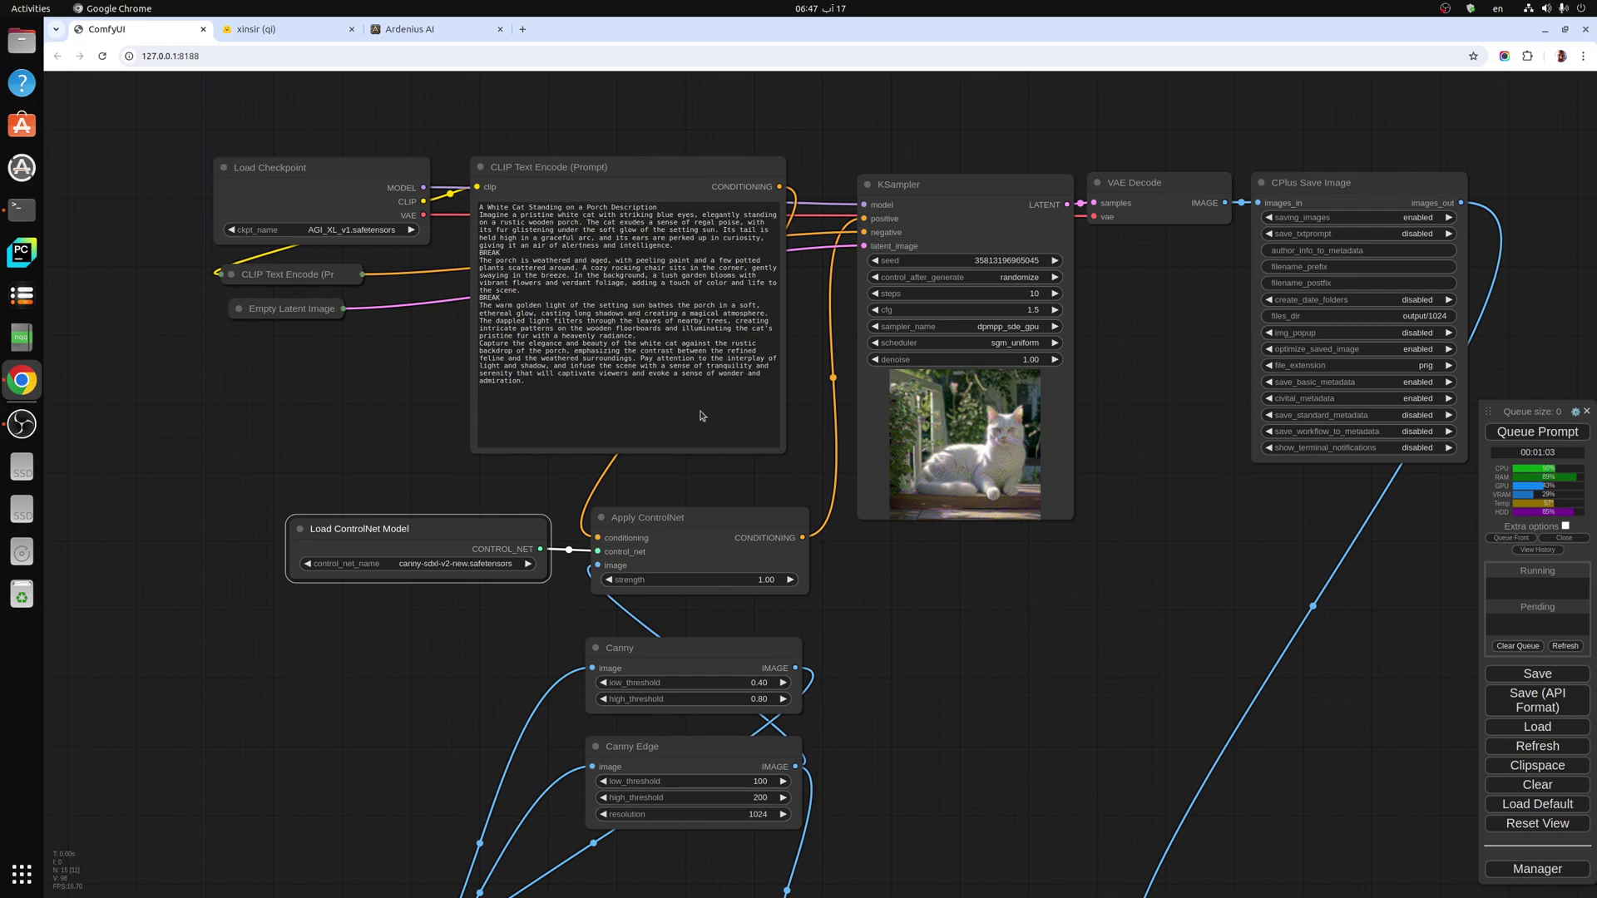
left_click(301, 164)
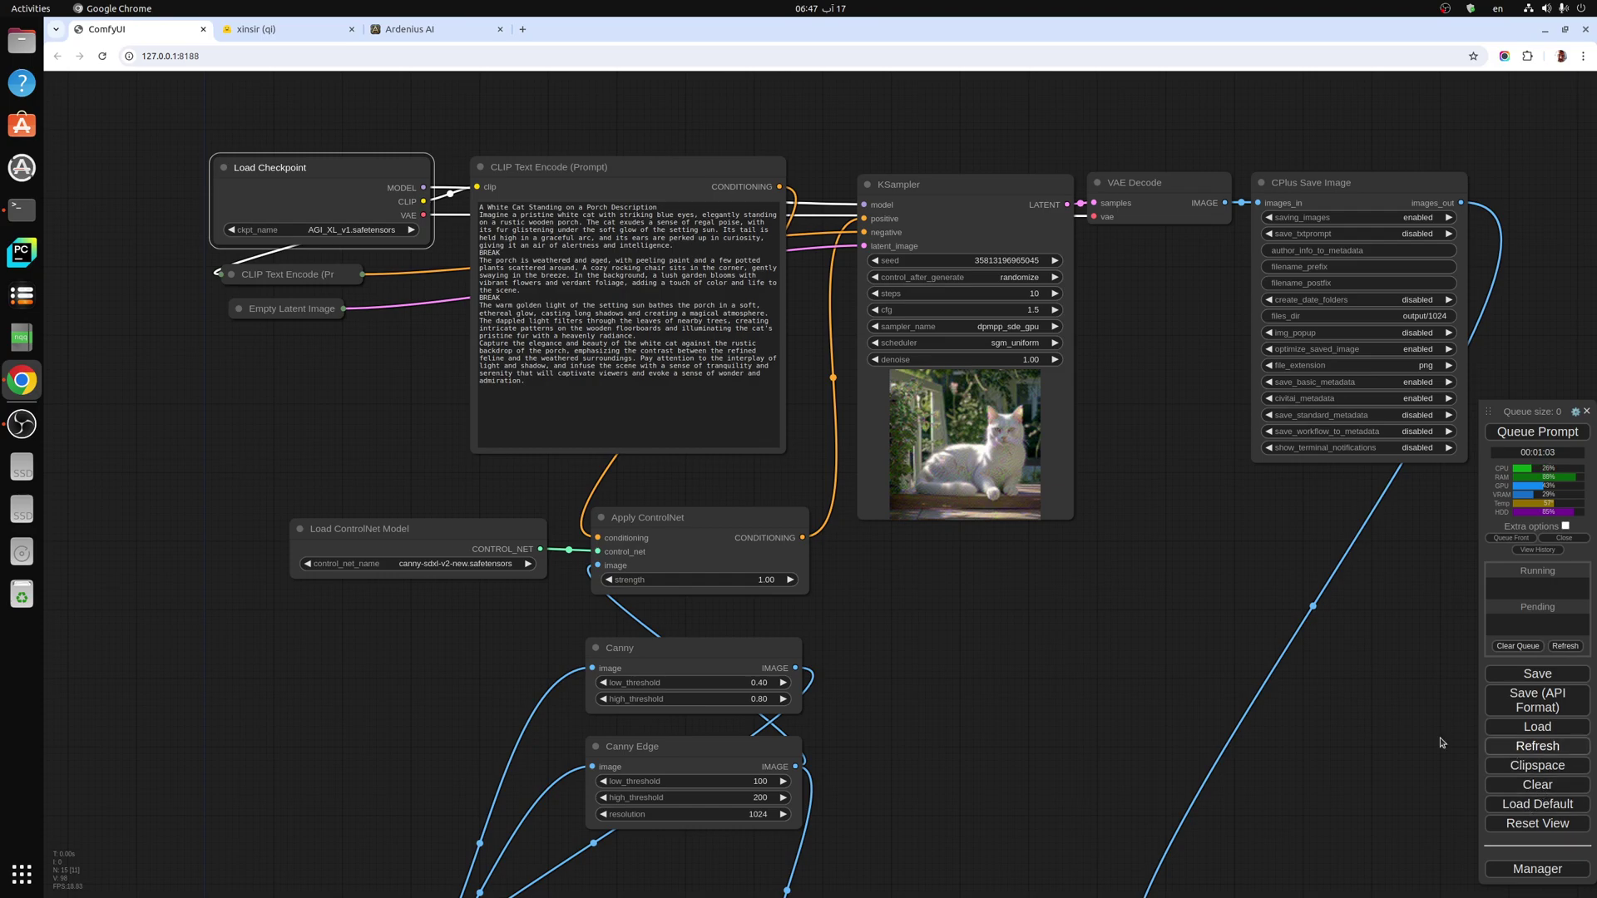
left_click(232, 273)
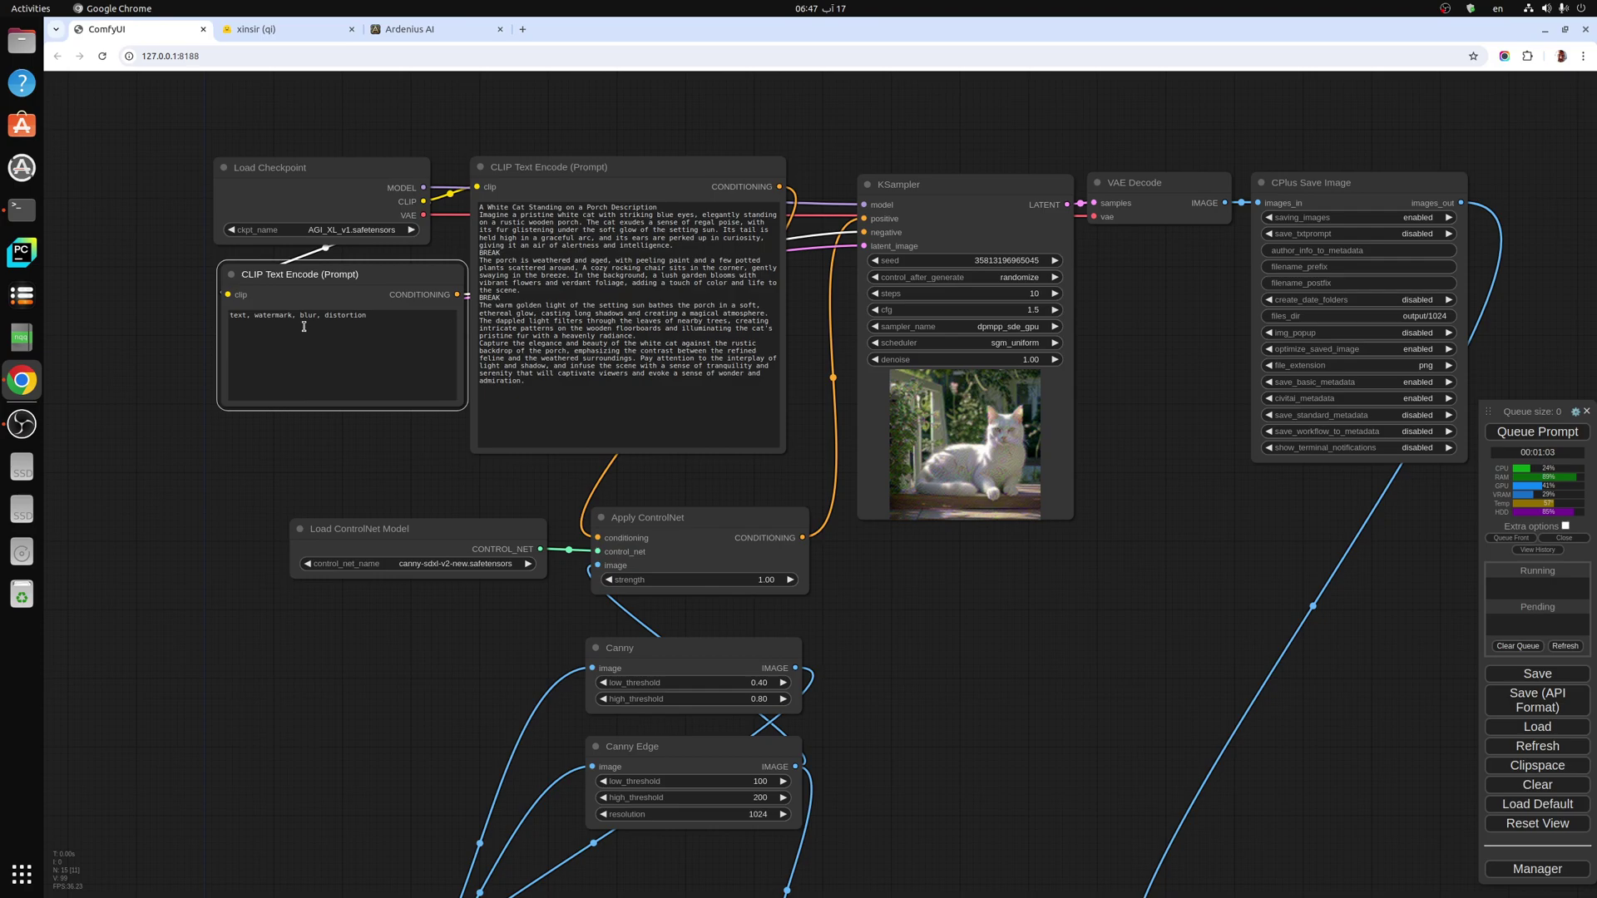
left_click(228, 274)
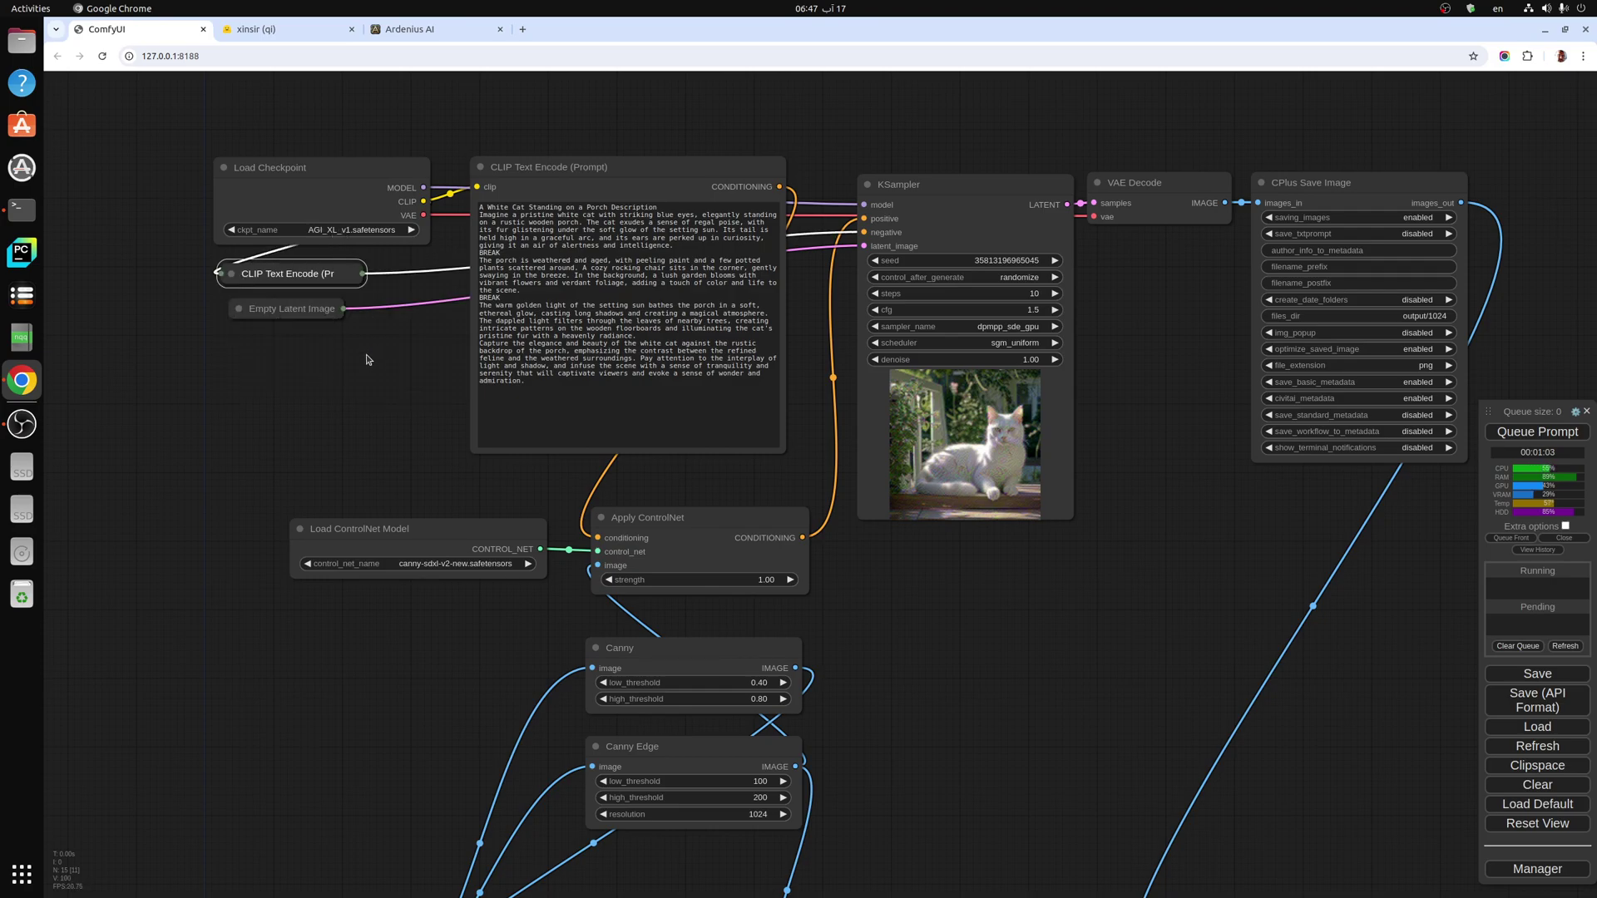
left_click_drag(240, 310, 226, 313)
left_click(227, 313)
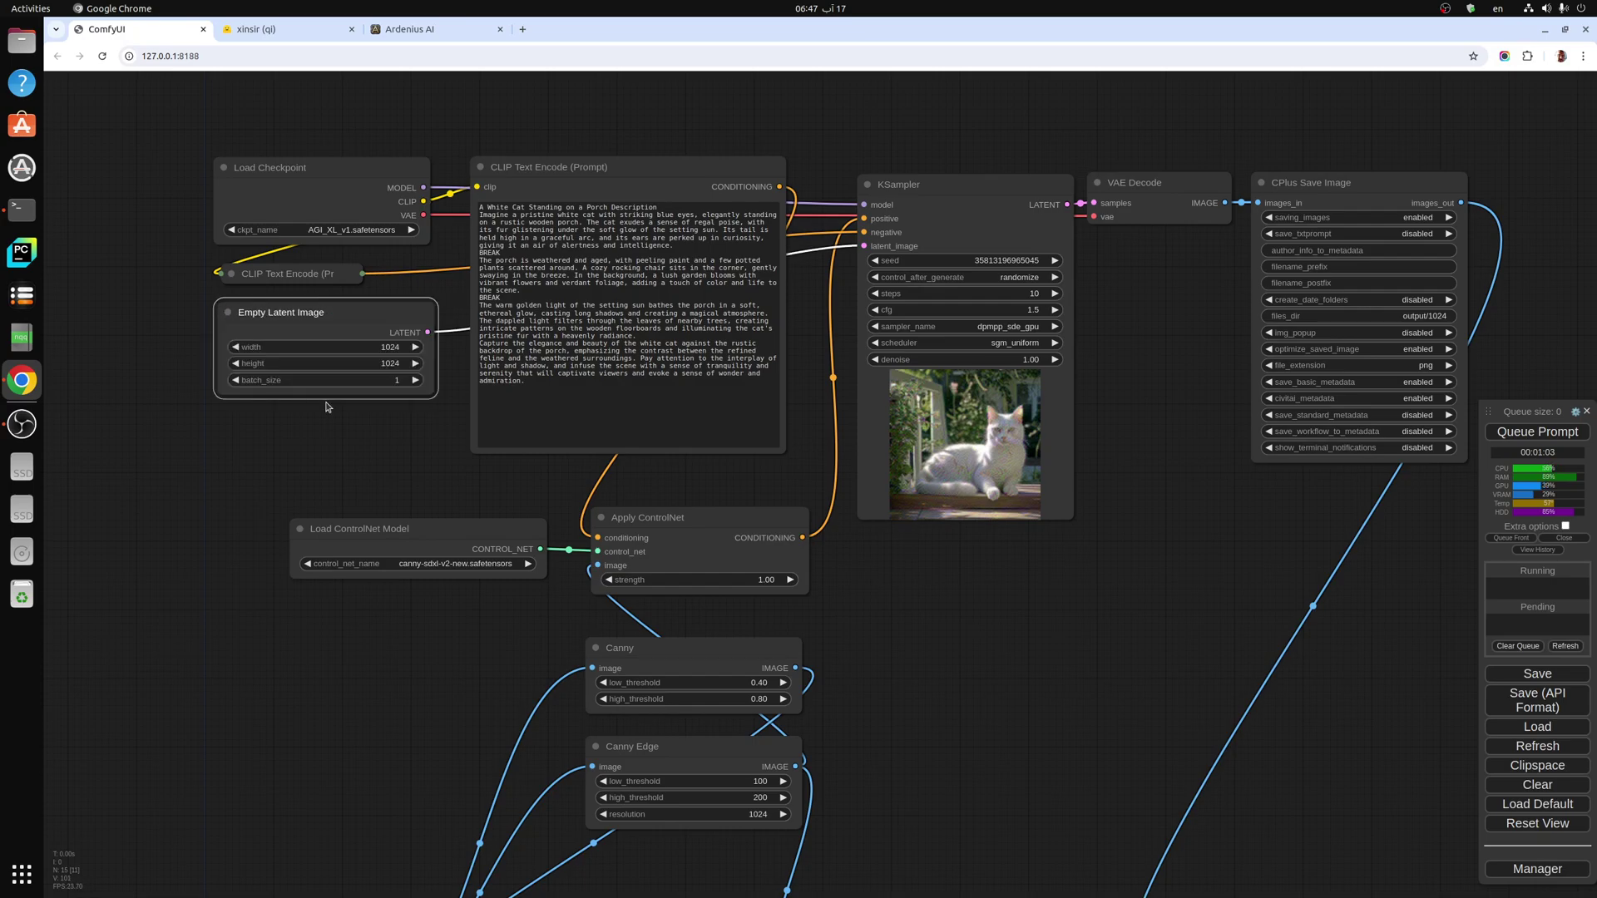
left_click(226, 311)
mouse_move(1025, 674)
left_mouse_down()
mouse_move(1016, 659)
mouse_move(1014, 693)
left_mouse_up()
Ask the Ardenius AI assistant to build a prompt from the word 'cat'.
left_click(649, 407)
left_click(411, 30)
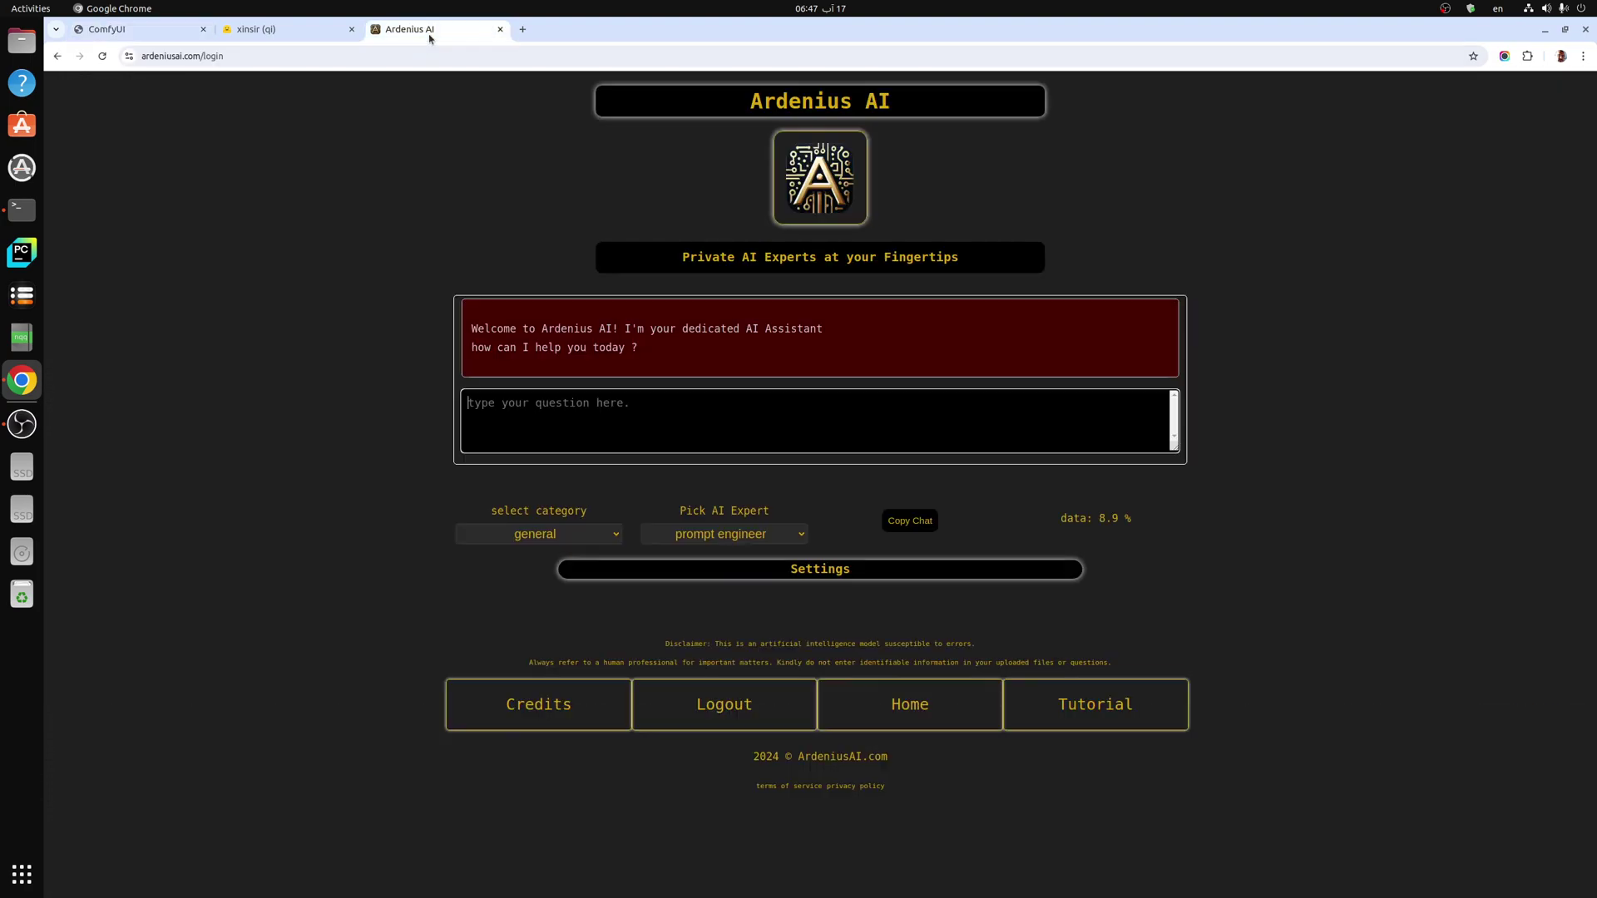
left_click(603, 425)
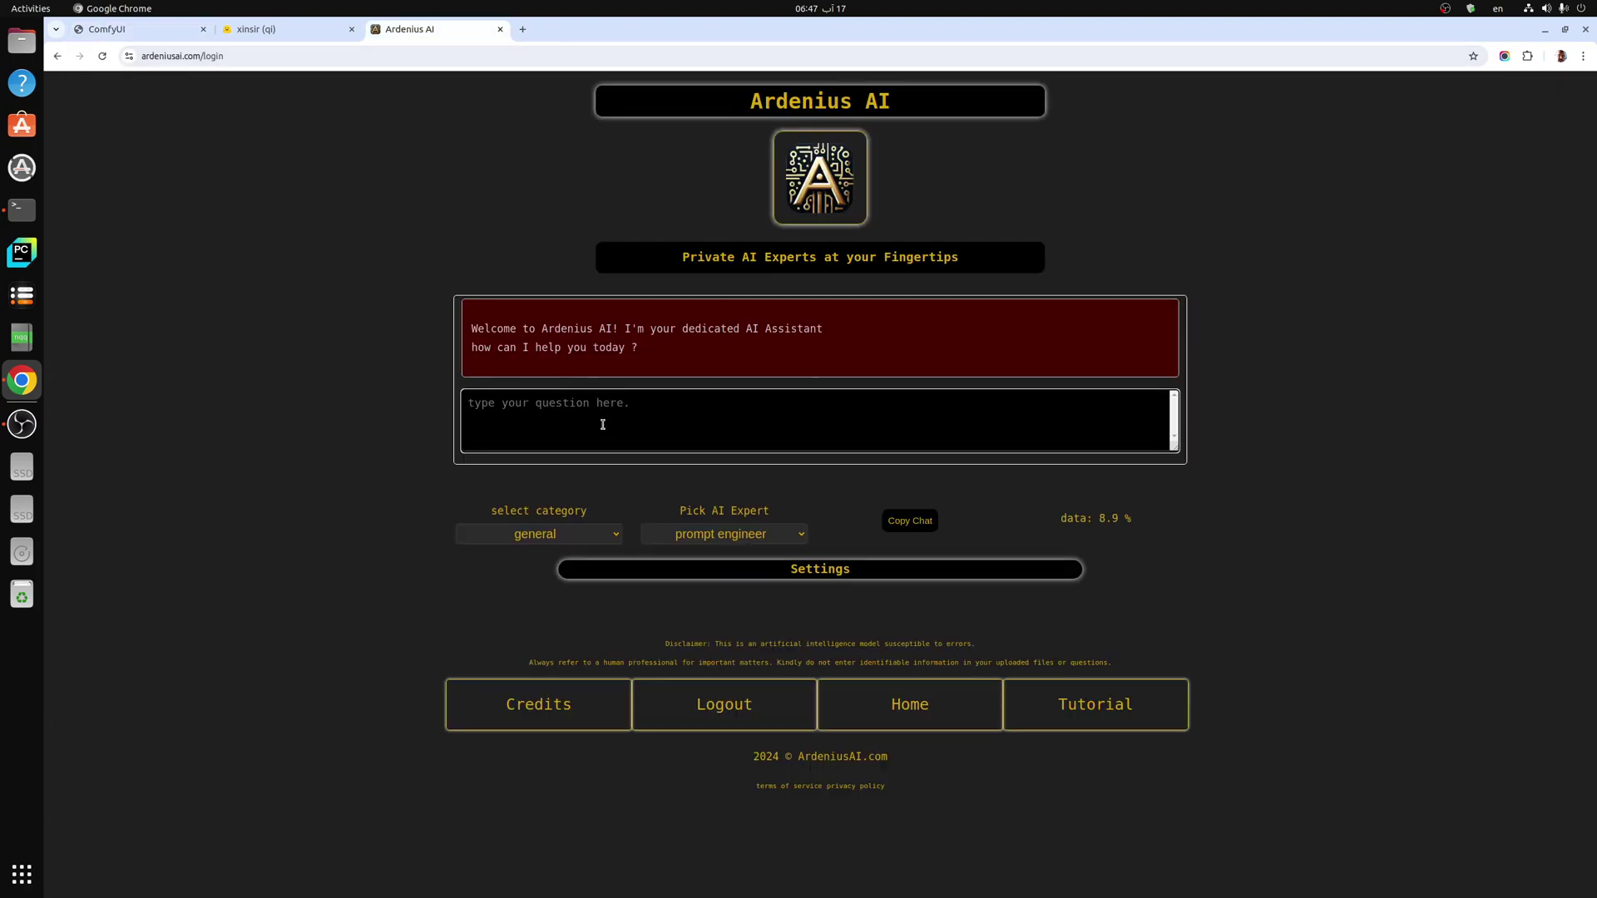
type("cat")
key("Return")
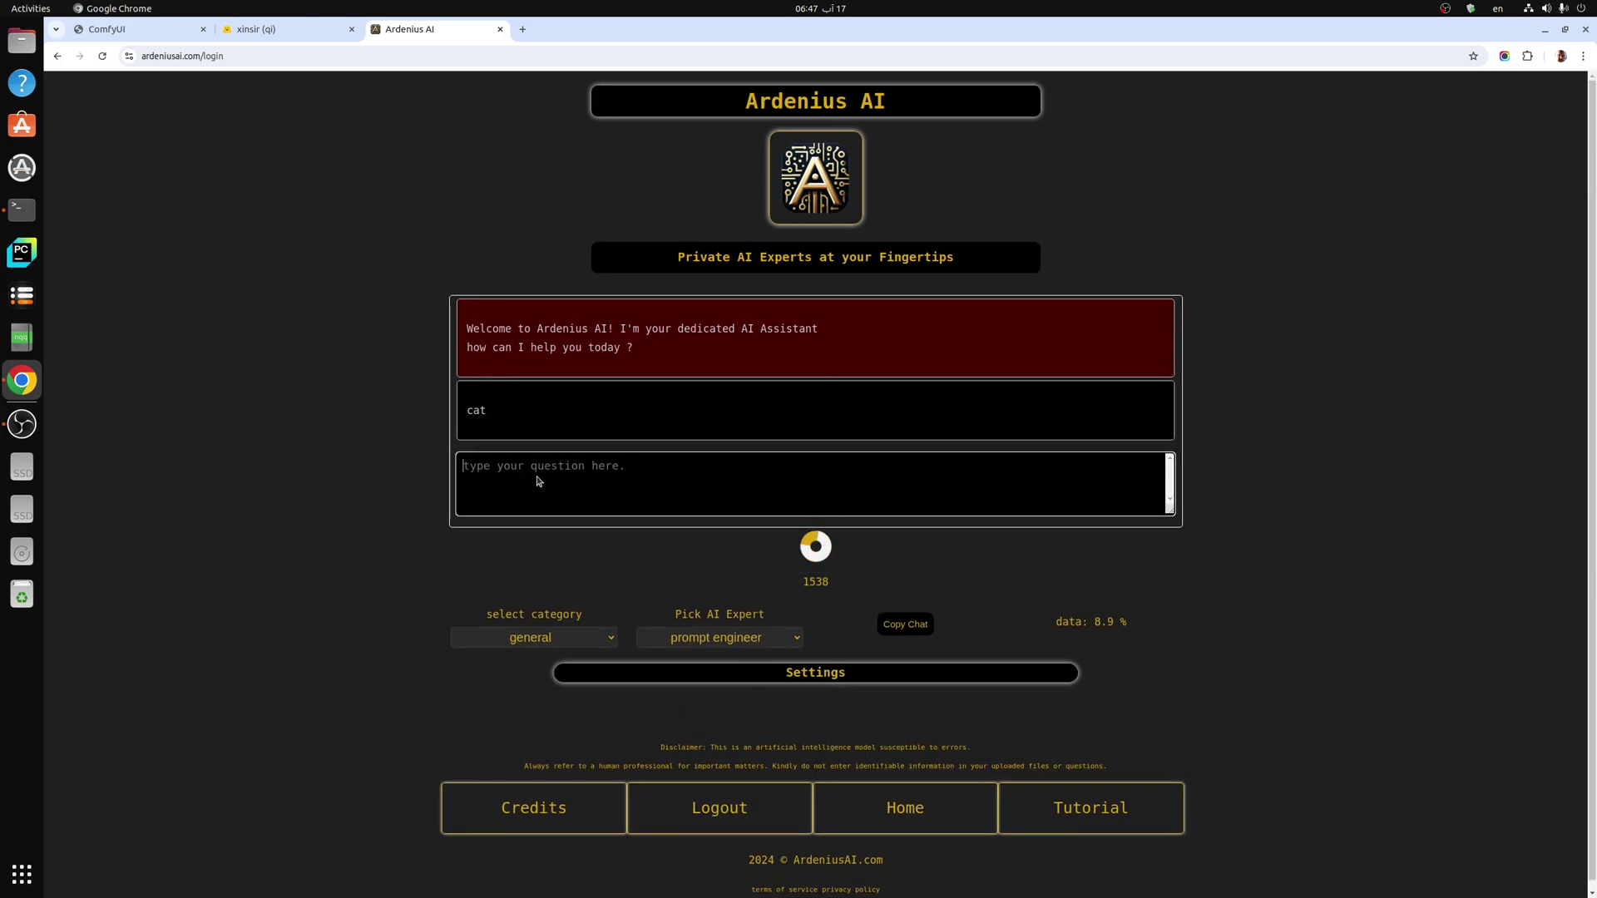
Keep prompt engineer as the expert, review the enchanted-forest cat prompt, and return to ComfyUI.
left_click(755, 638)
left_click(732, 689)
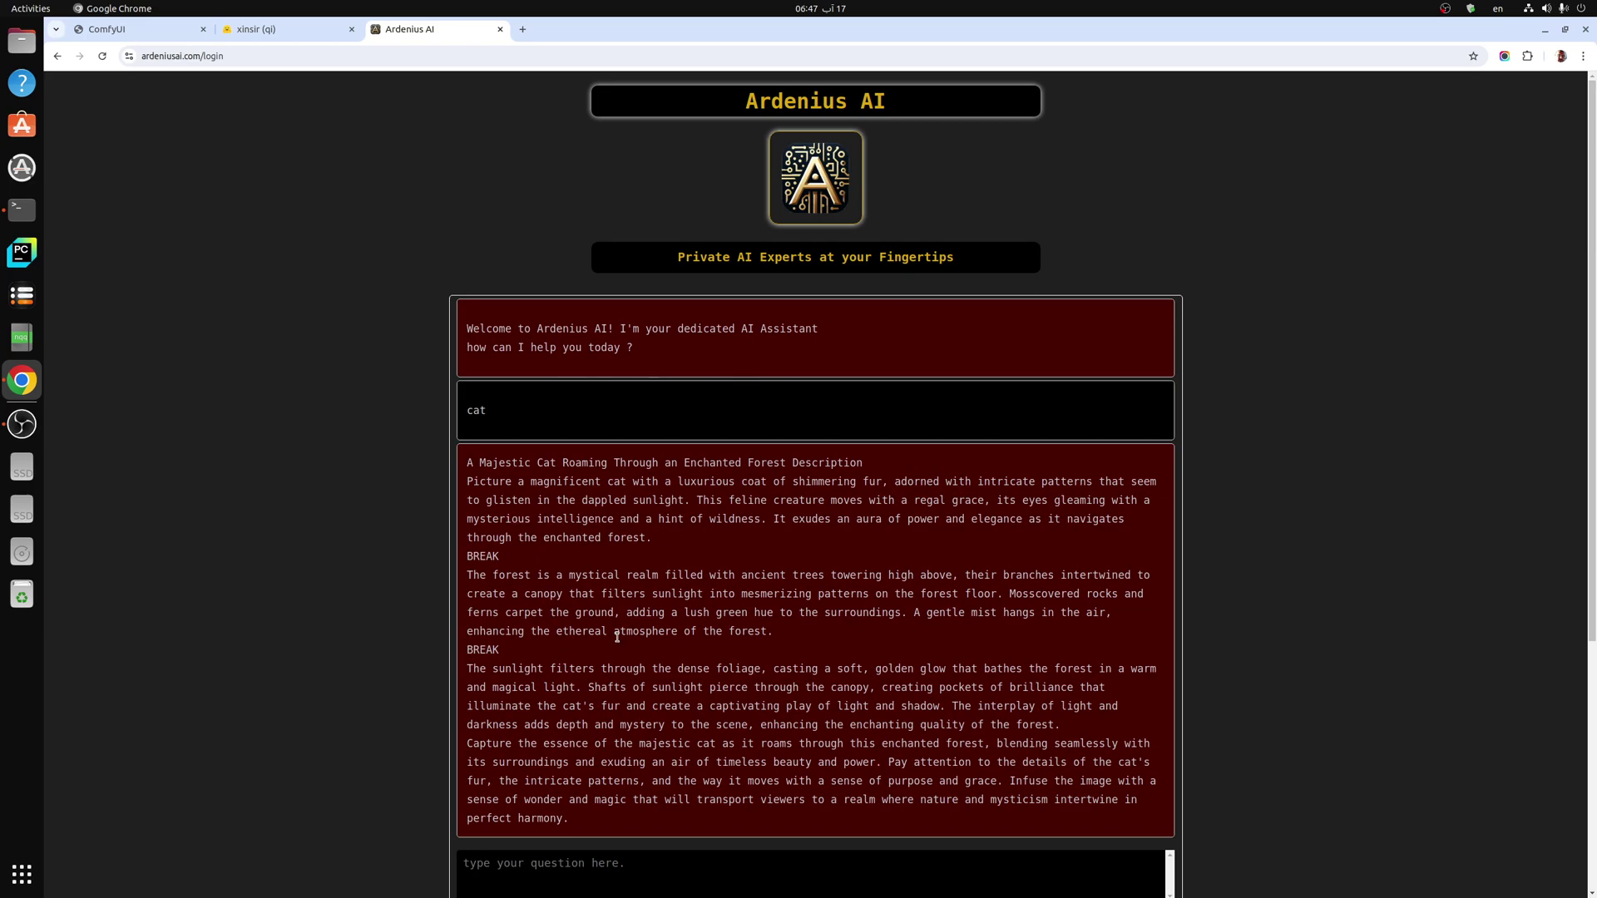
left_click_drag(565, 811, 456, 474)
left_click(301, 271)
left_click(158, 29)
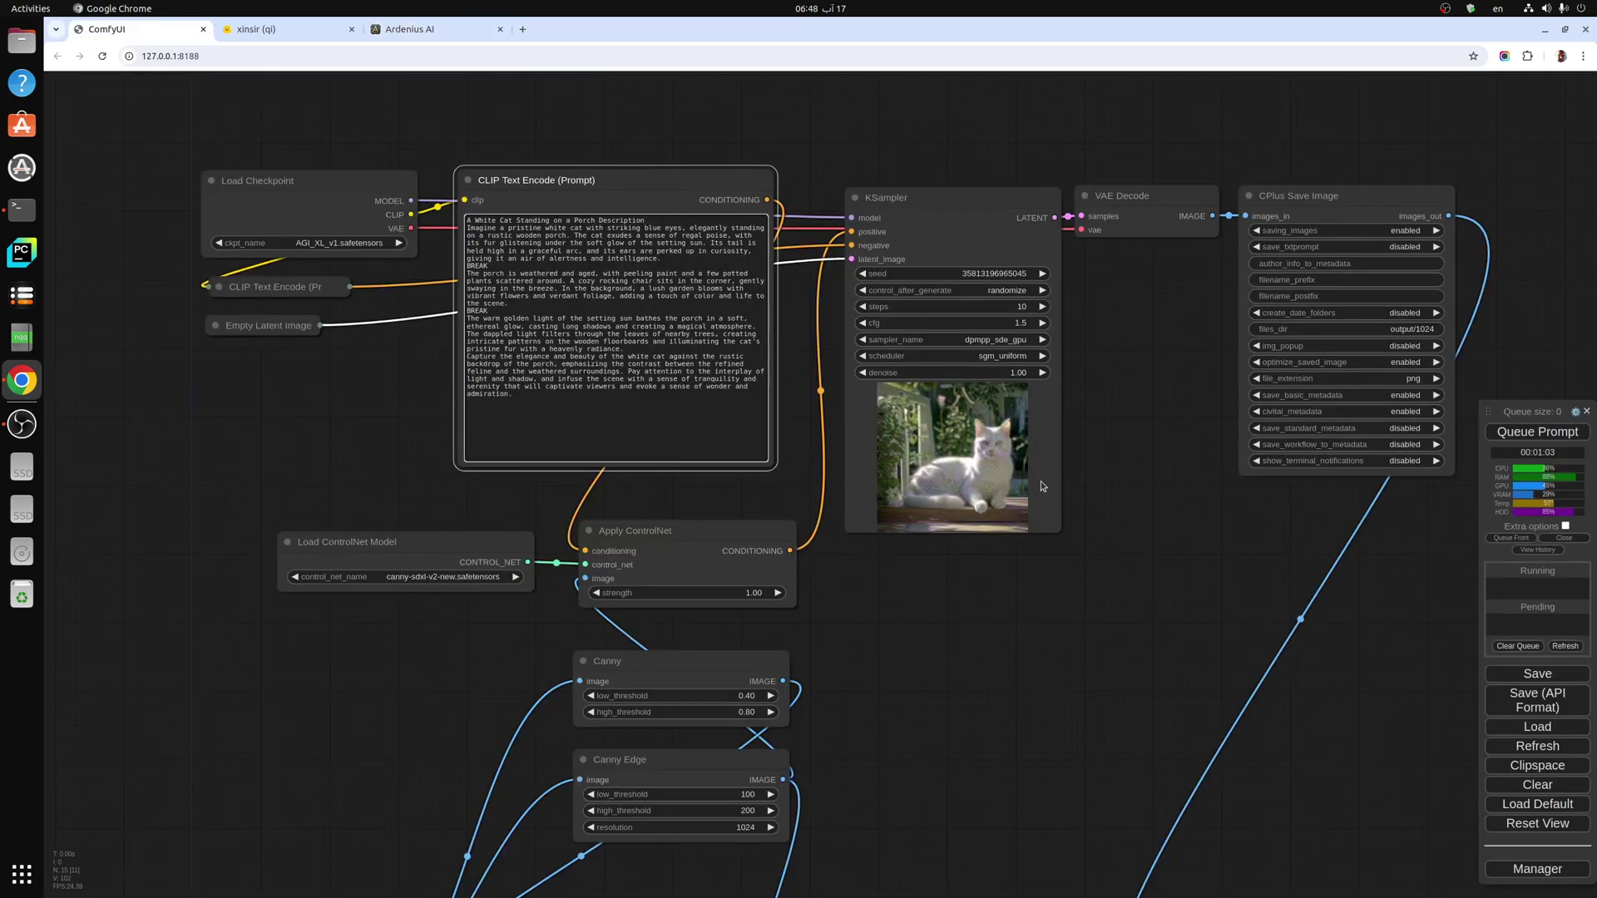
left_click_drag(1079, 705, 993, 596)
left_click_drag(850, 466, 819, 563)
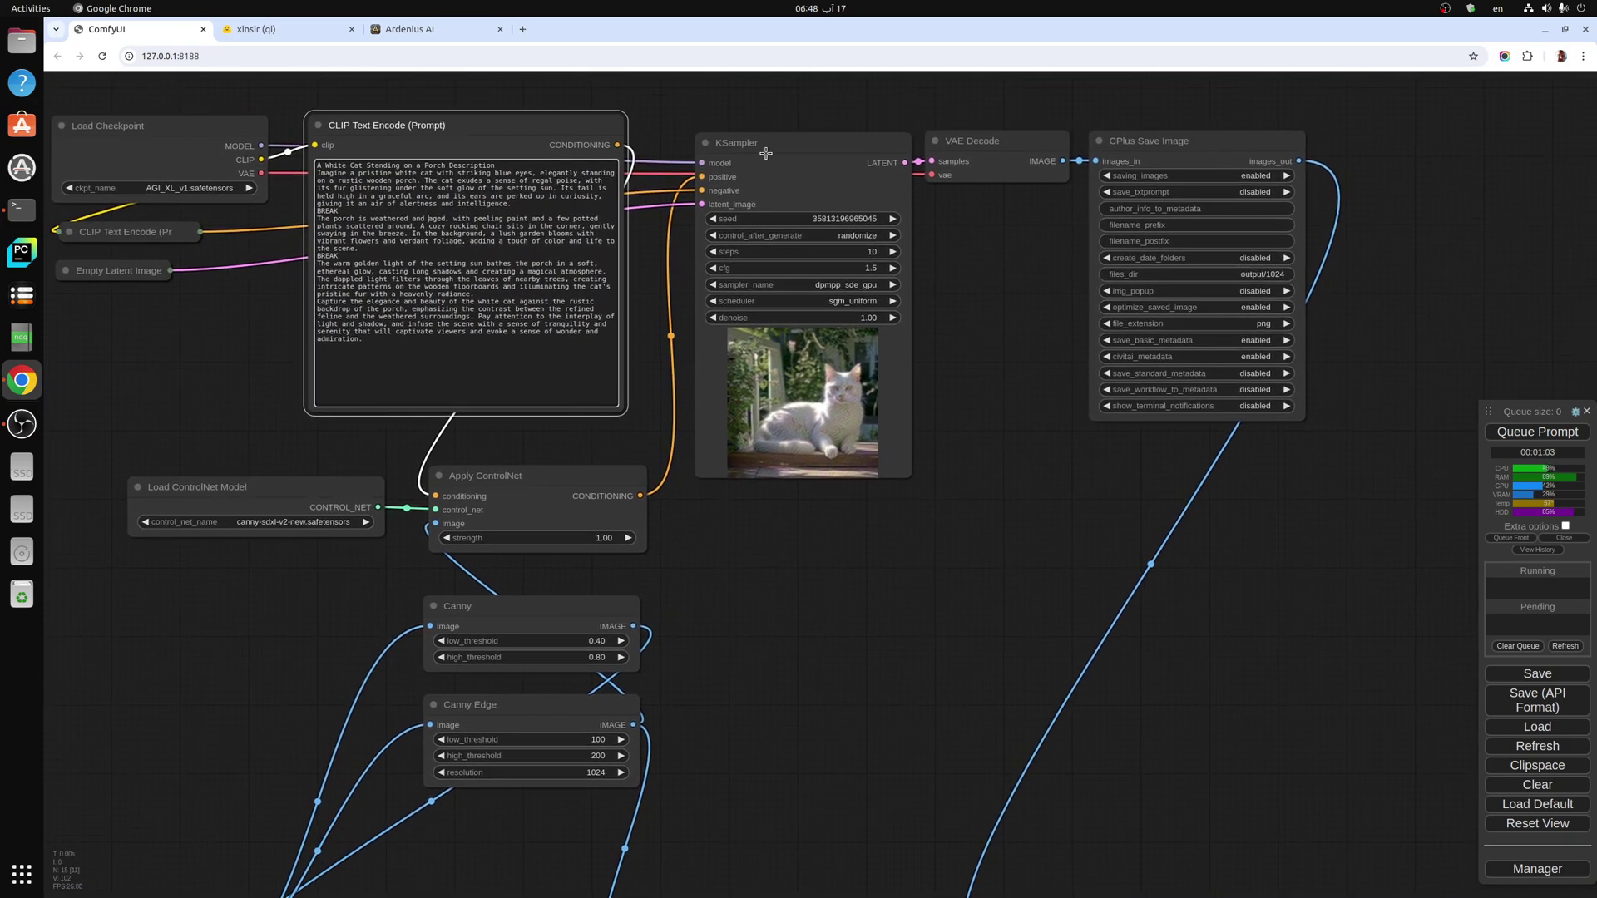
left_click_drag(765, 149, 760, 143)
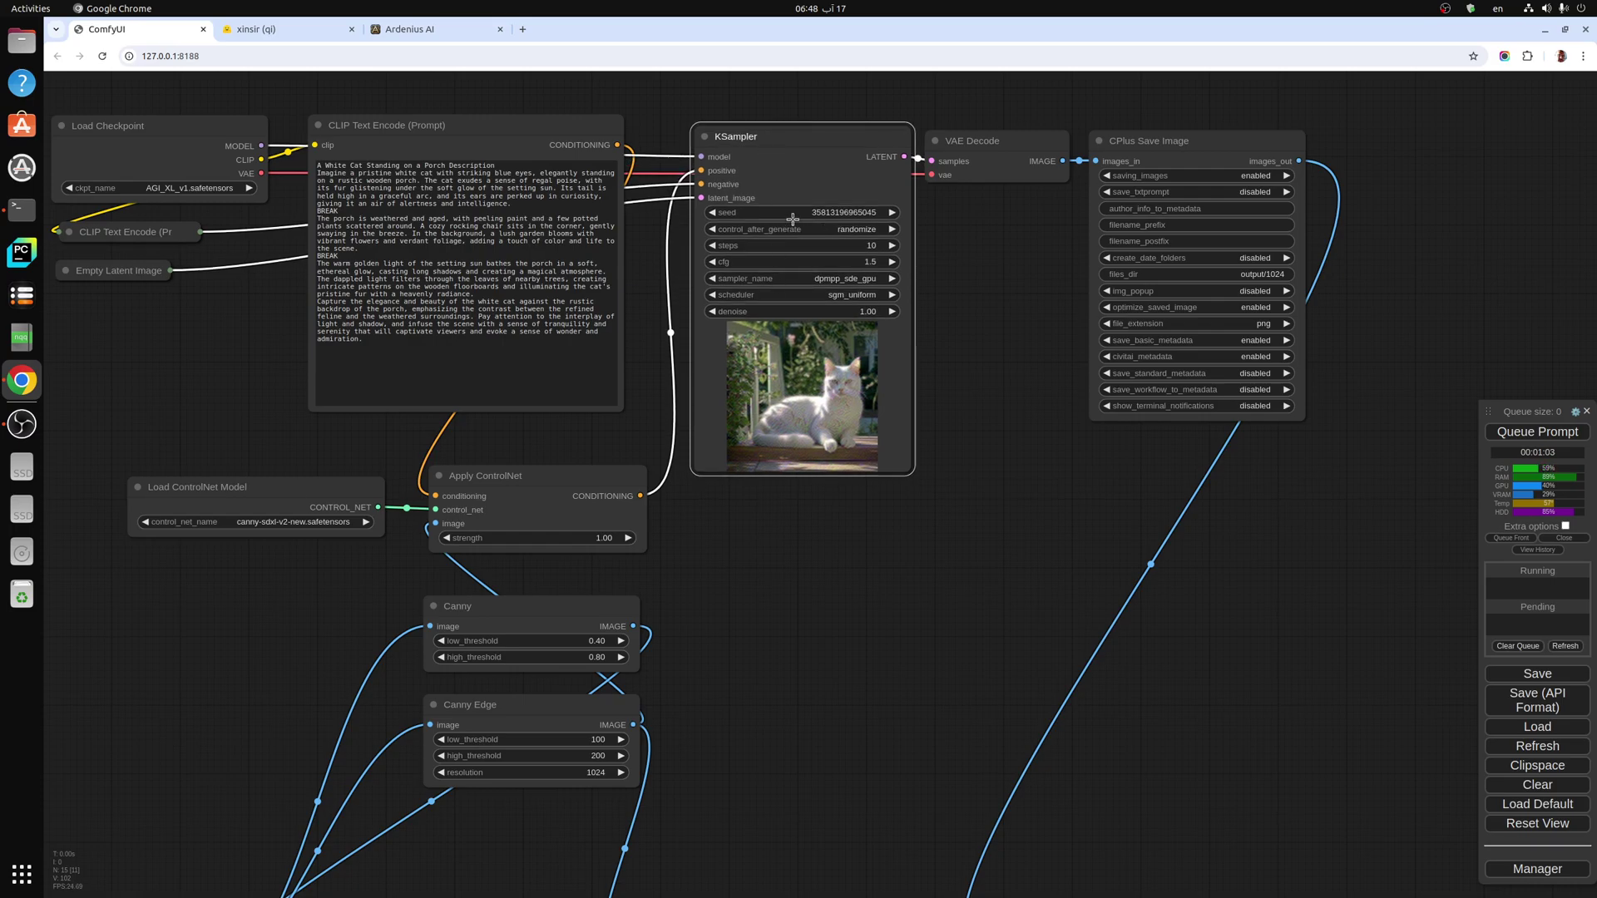
left_click(238, 485)
left_click(515, 527)
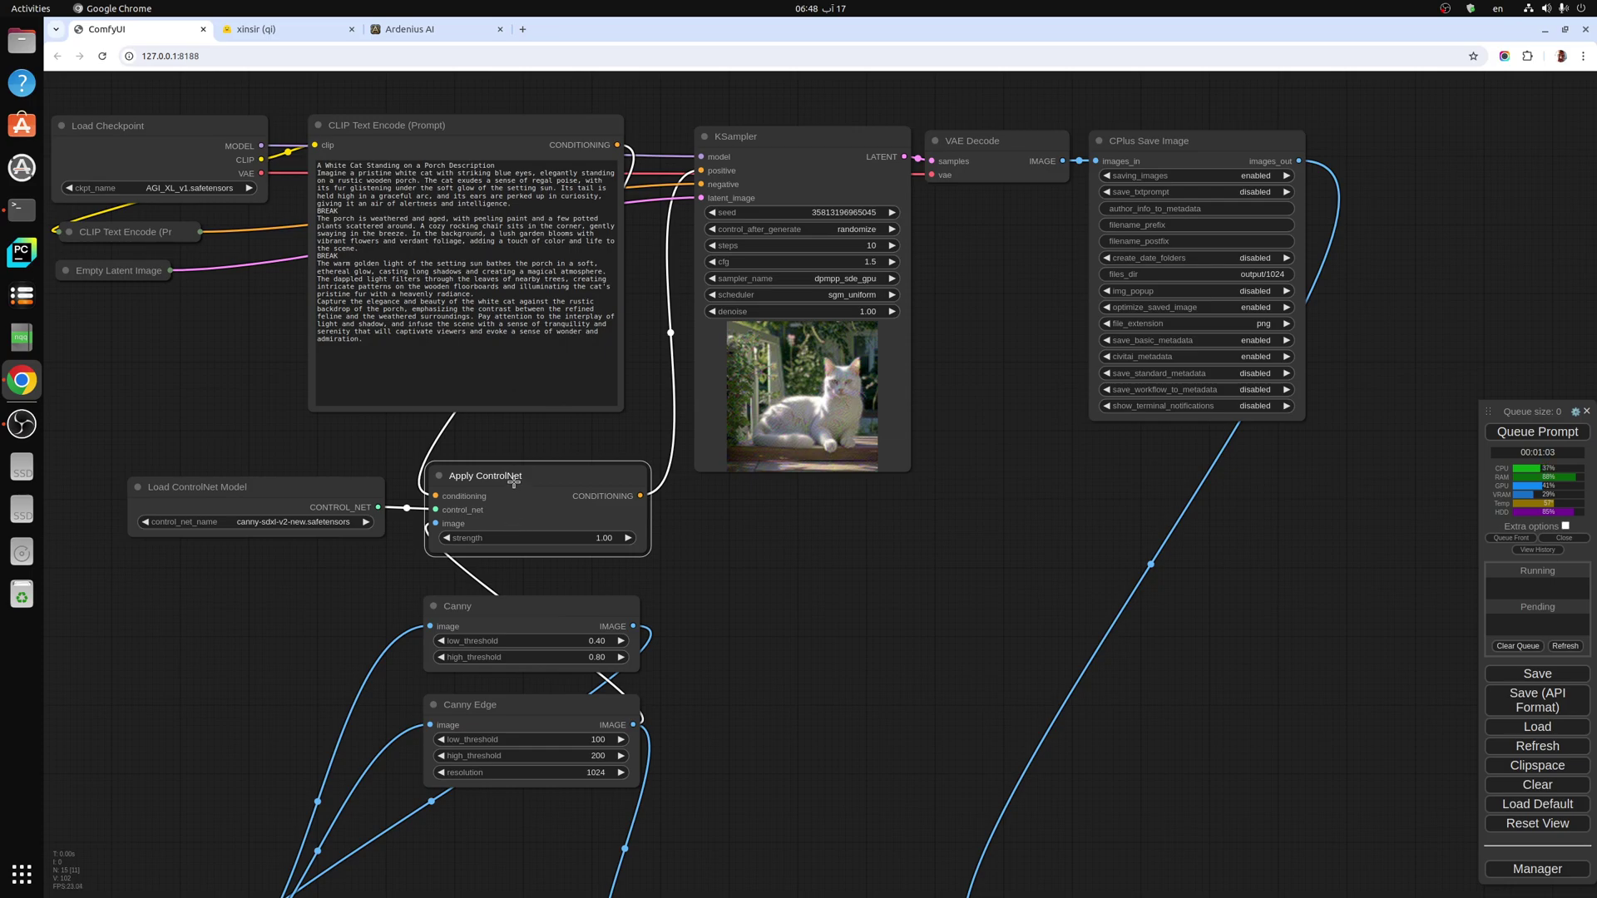
left_click_drag(307, 487, 304, 490)
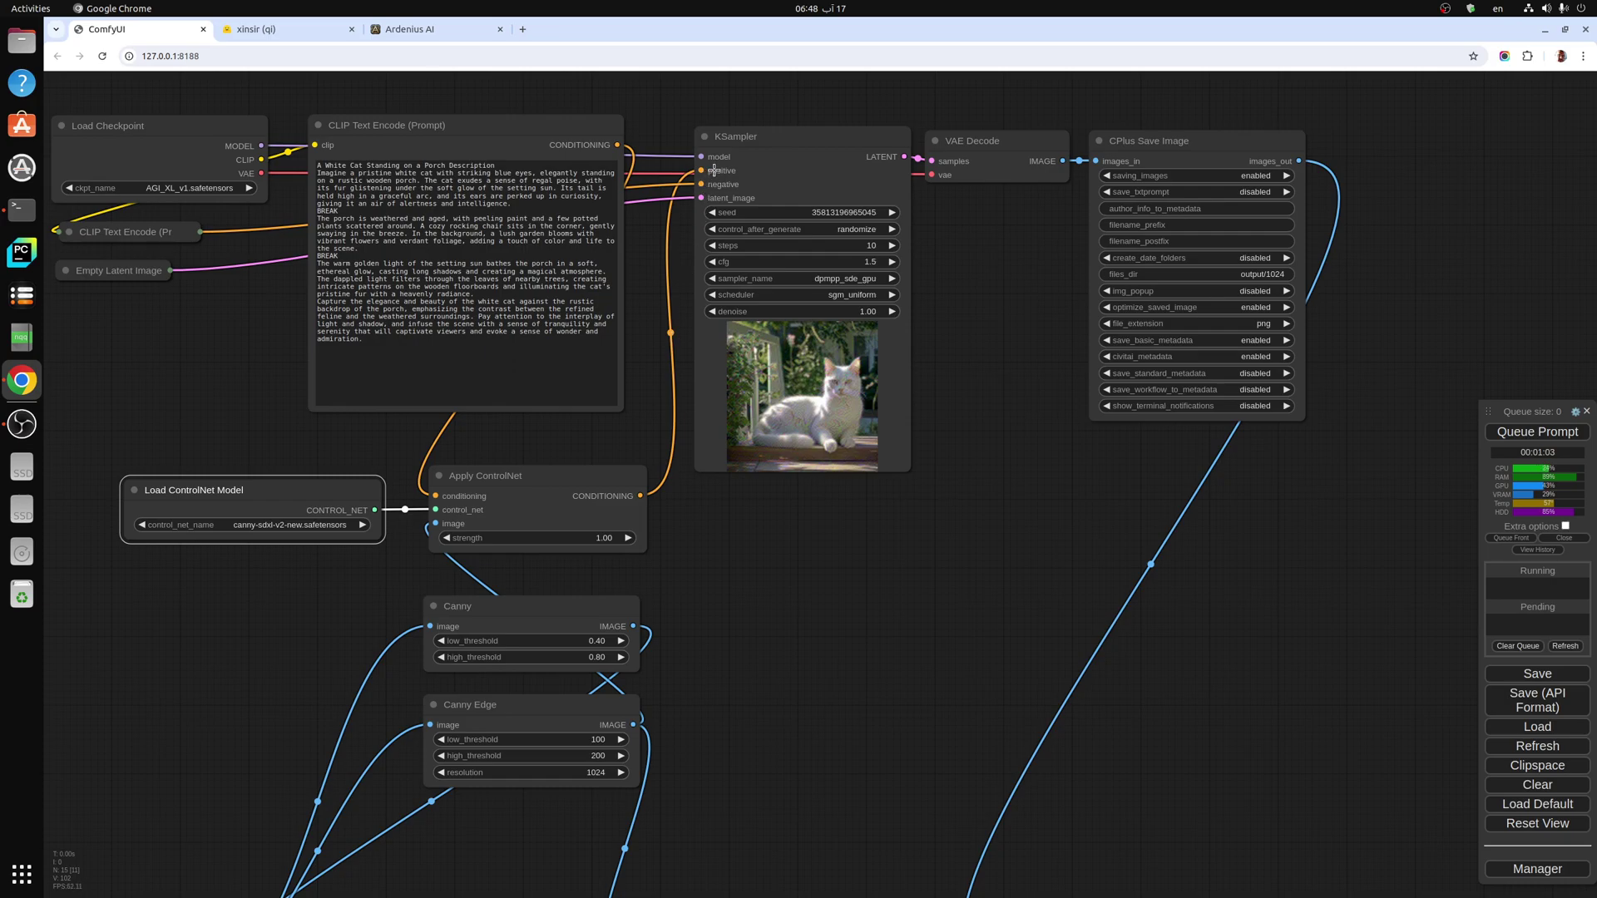
Trace the Canny and Canny Edge node links, then view their edge-map previews beside the generated cat.
left_click(758, 139)
scroll(781, 378, "down", 5)
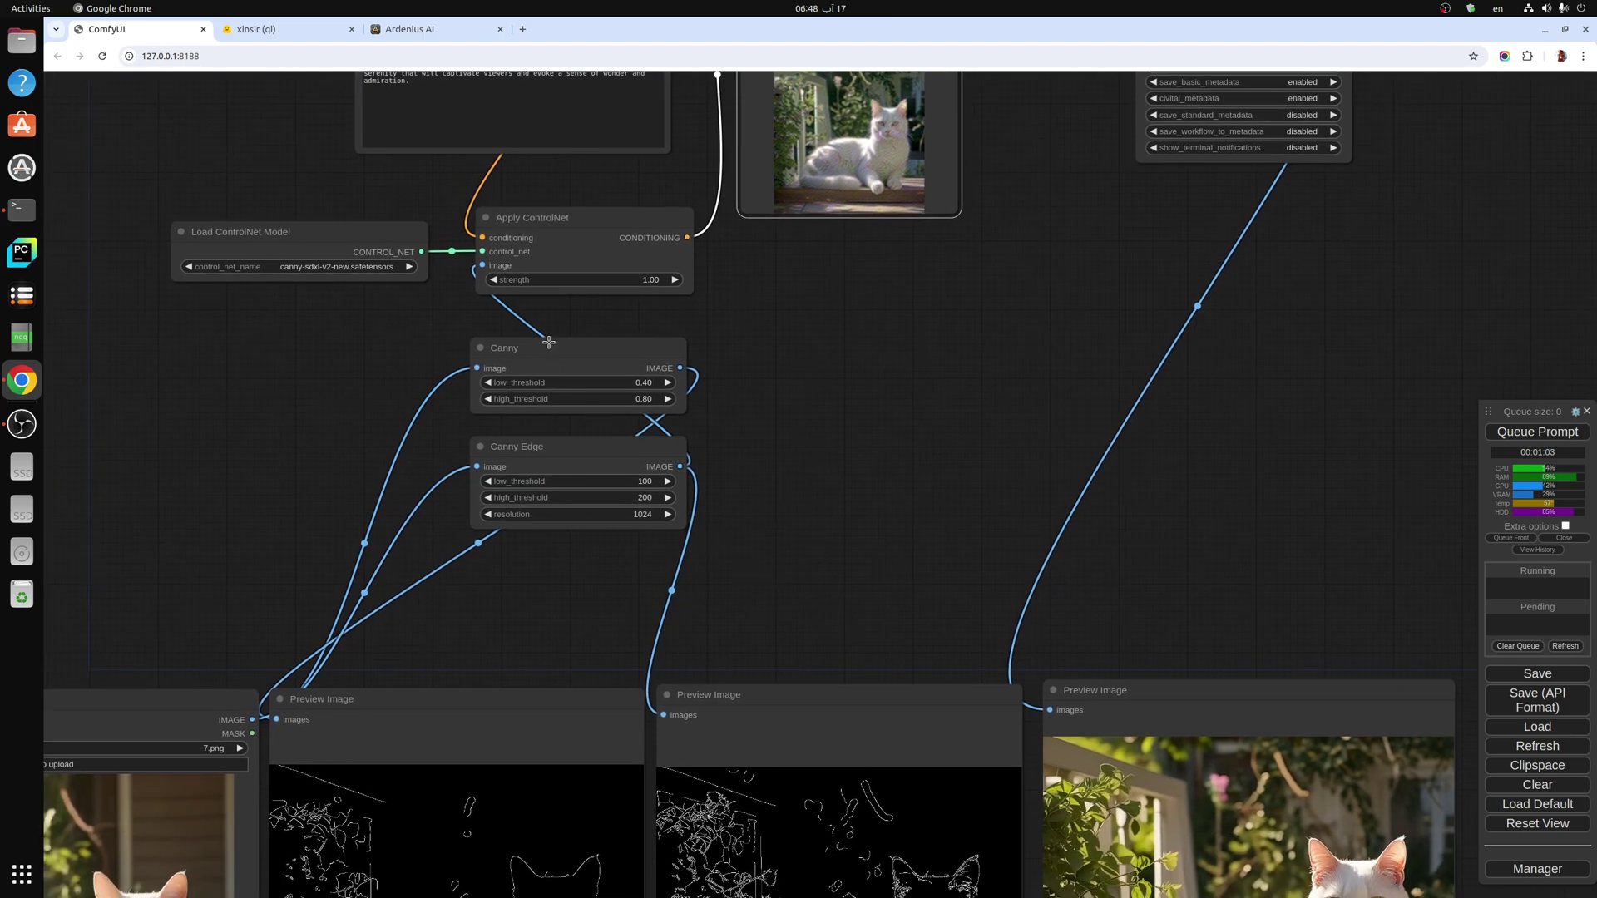
left_click(549, 342)
left_click(556, 446)
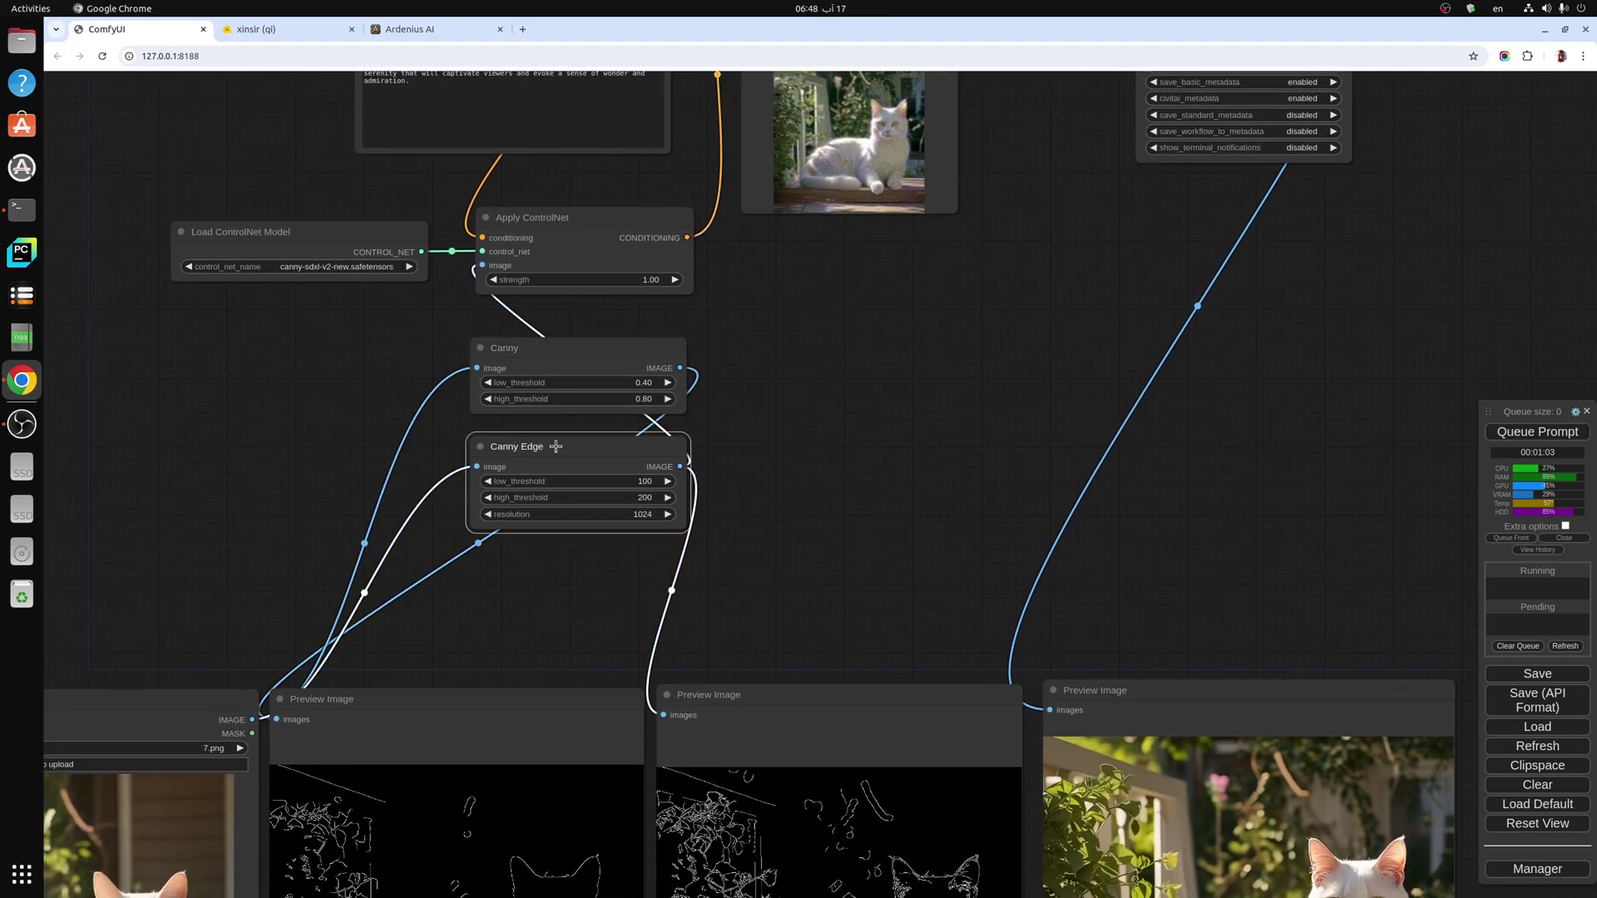
left_click(541, 347)
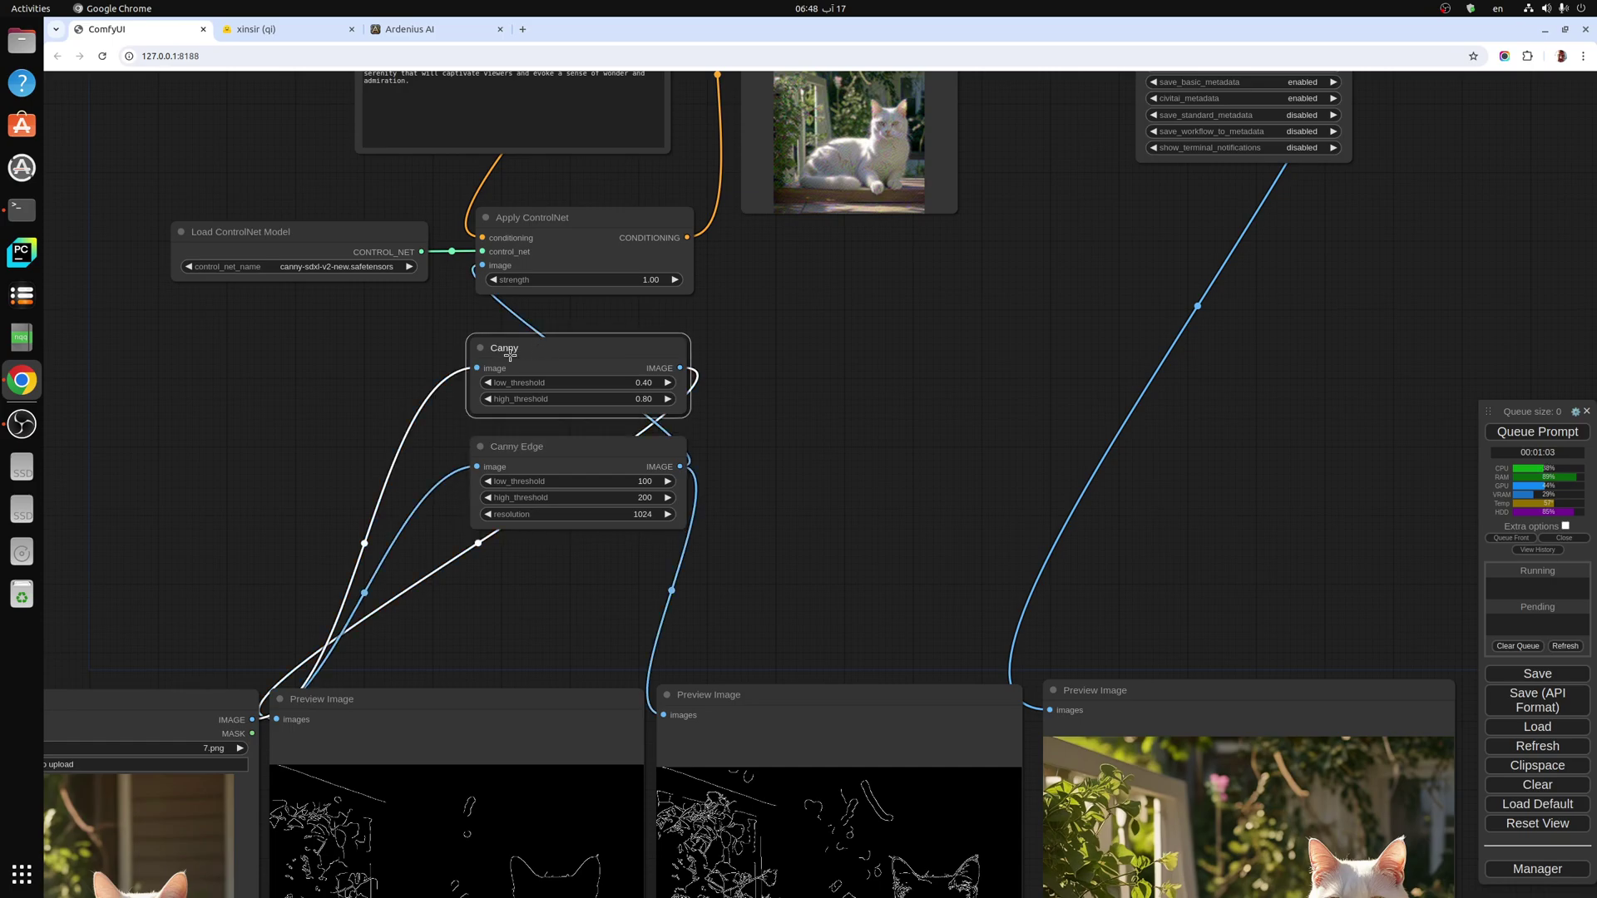
scroll(781, 624, "down", 5)
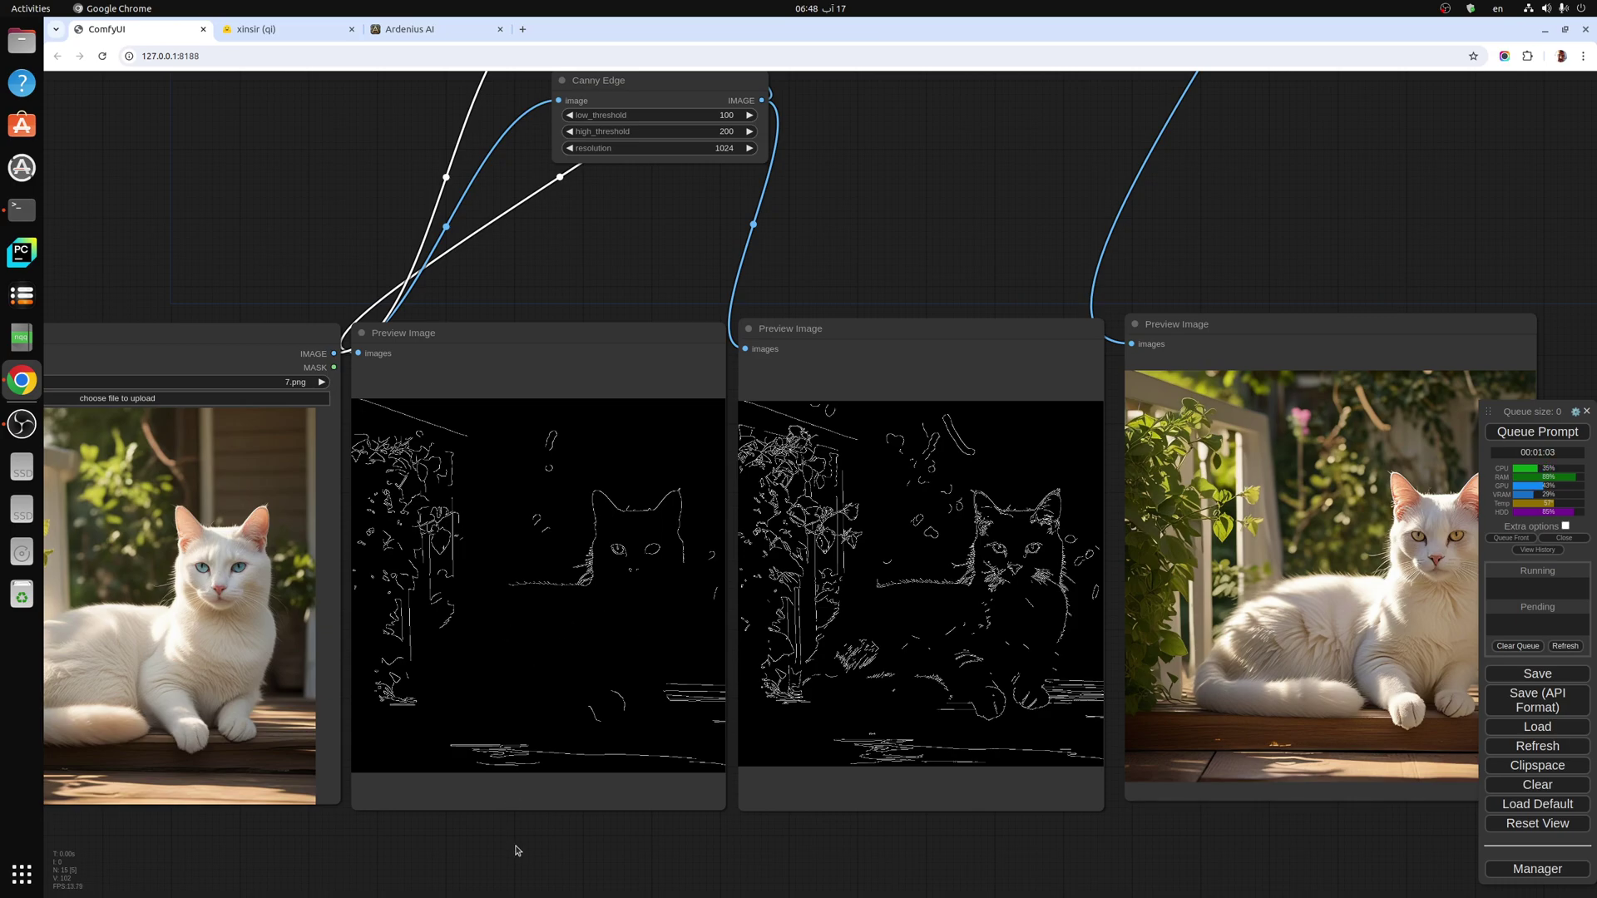
left_click_drag(515, 850, 605, 771)
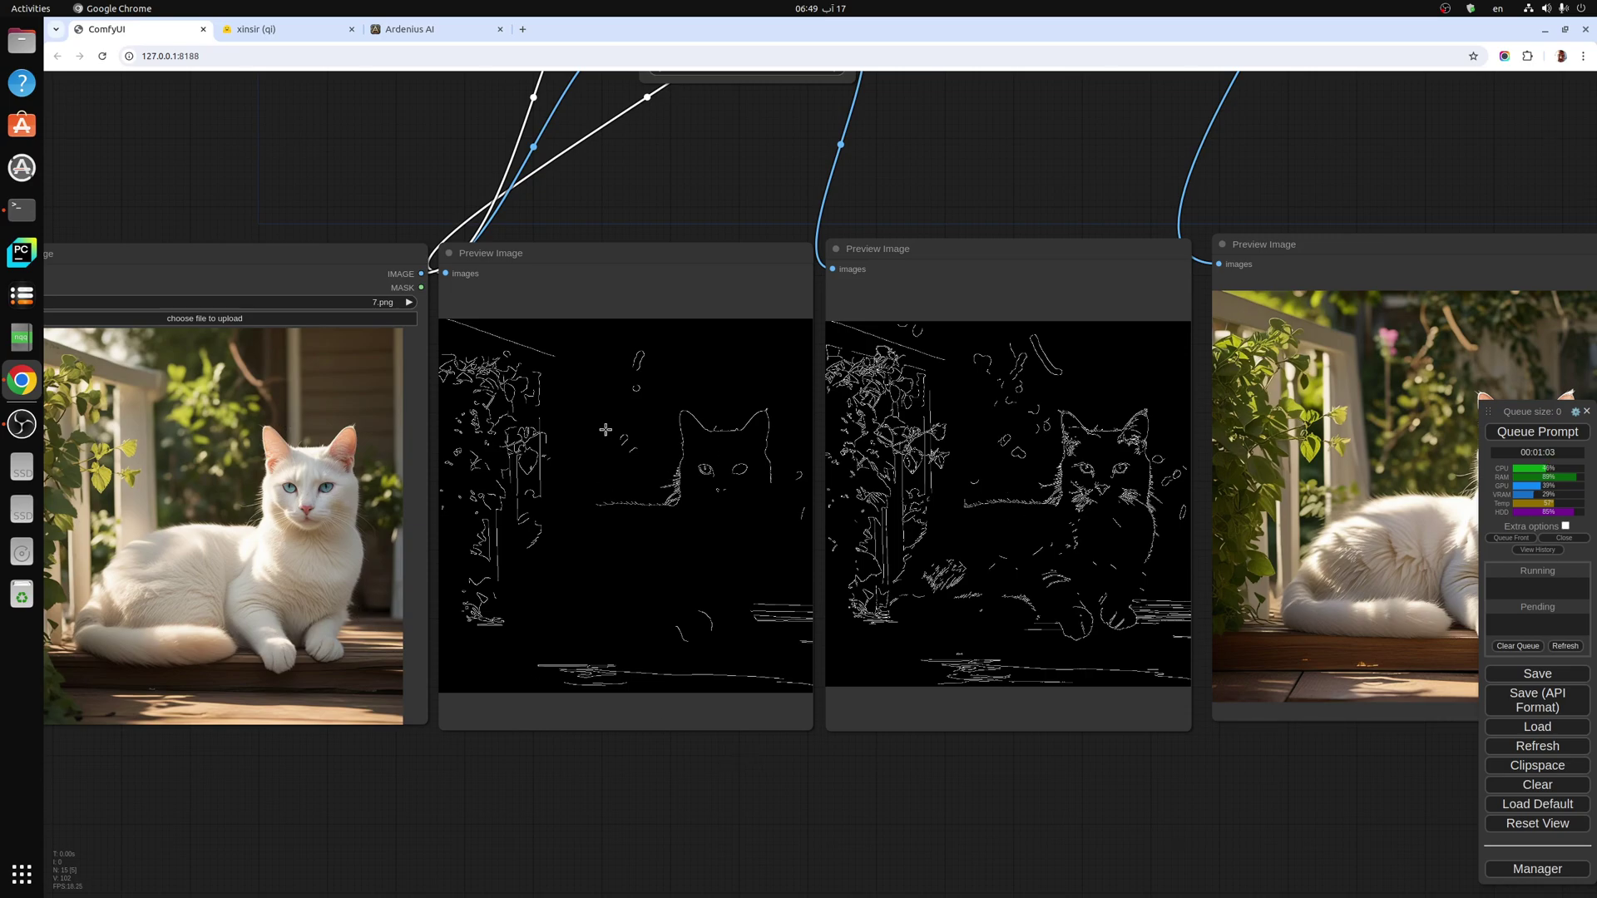
left_click_drag(736, 173, 625, 516)
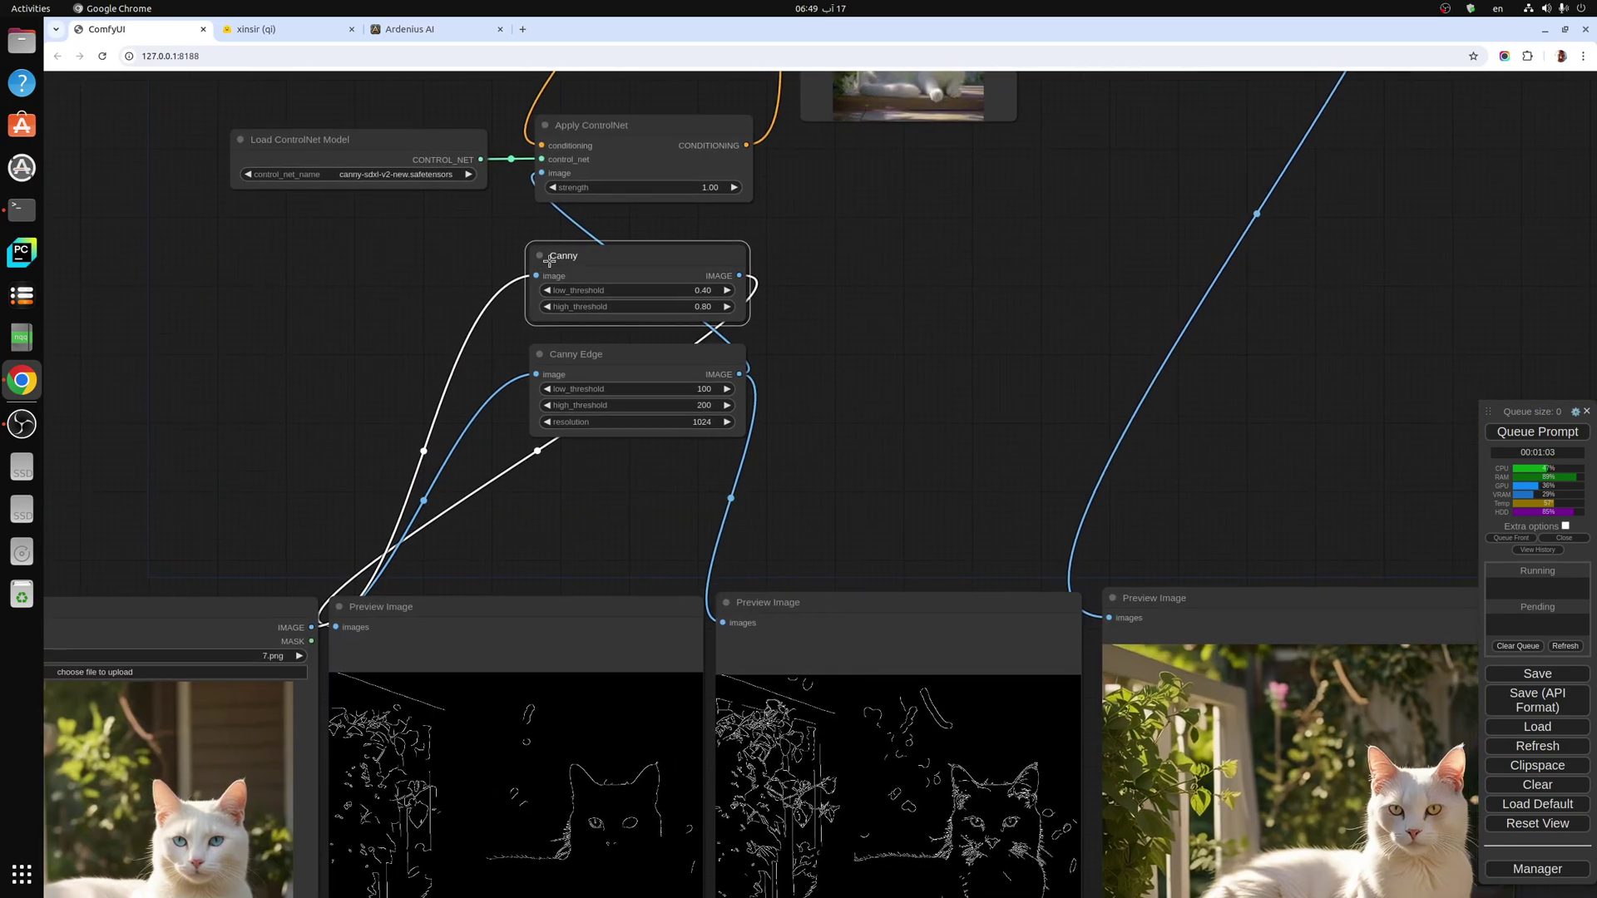
left_click(577, 353)
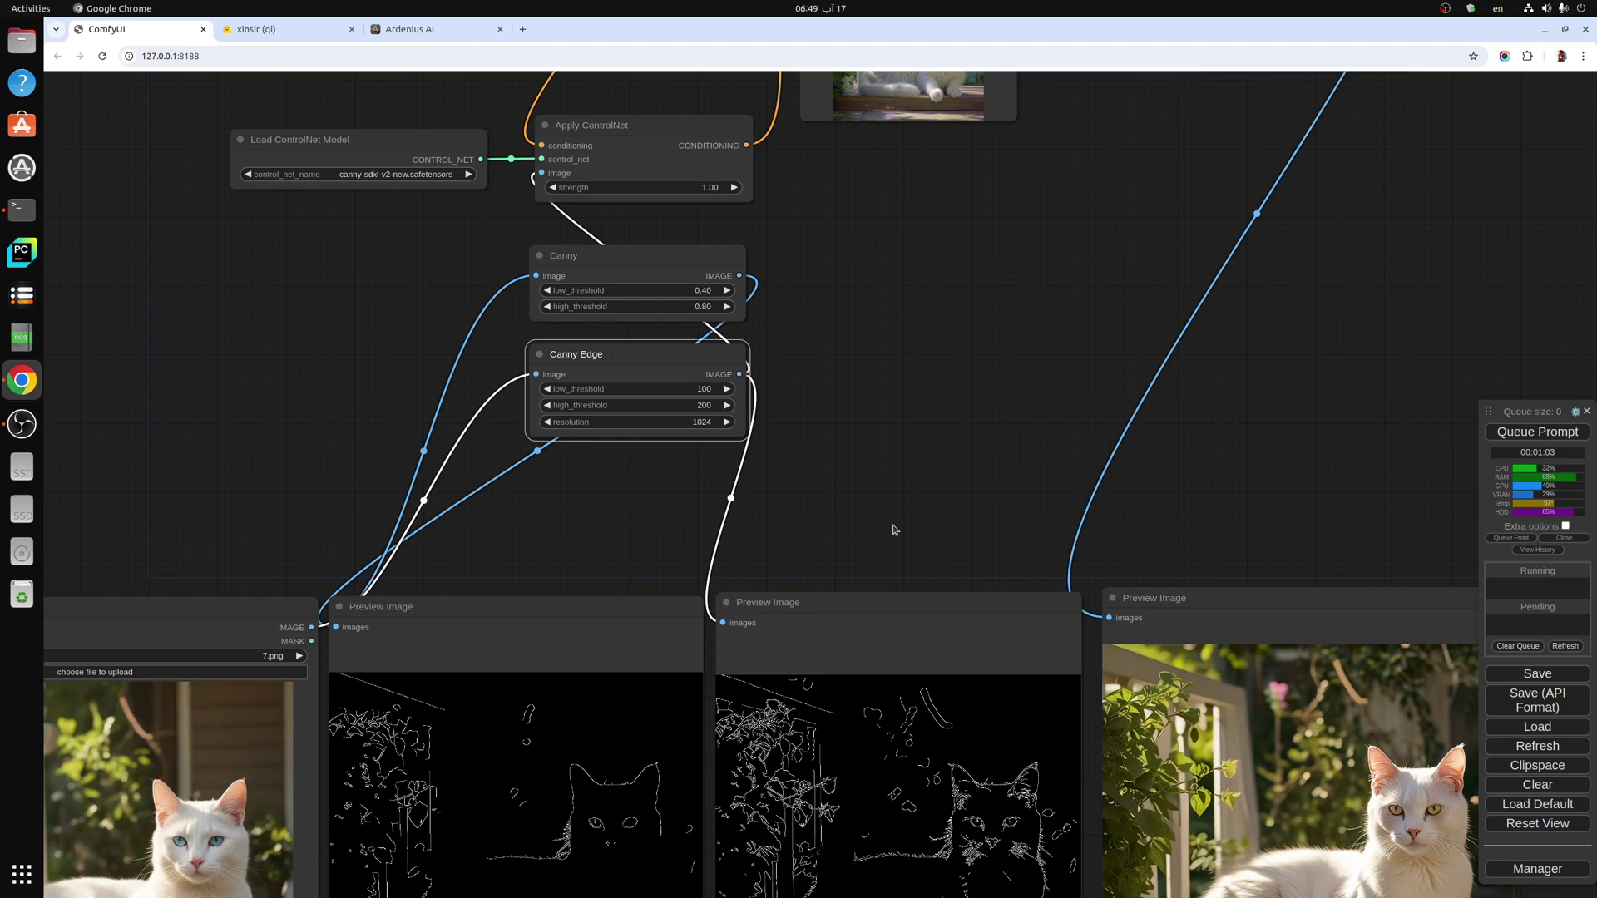
left_click_drag(894, 530, 732, 190)
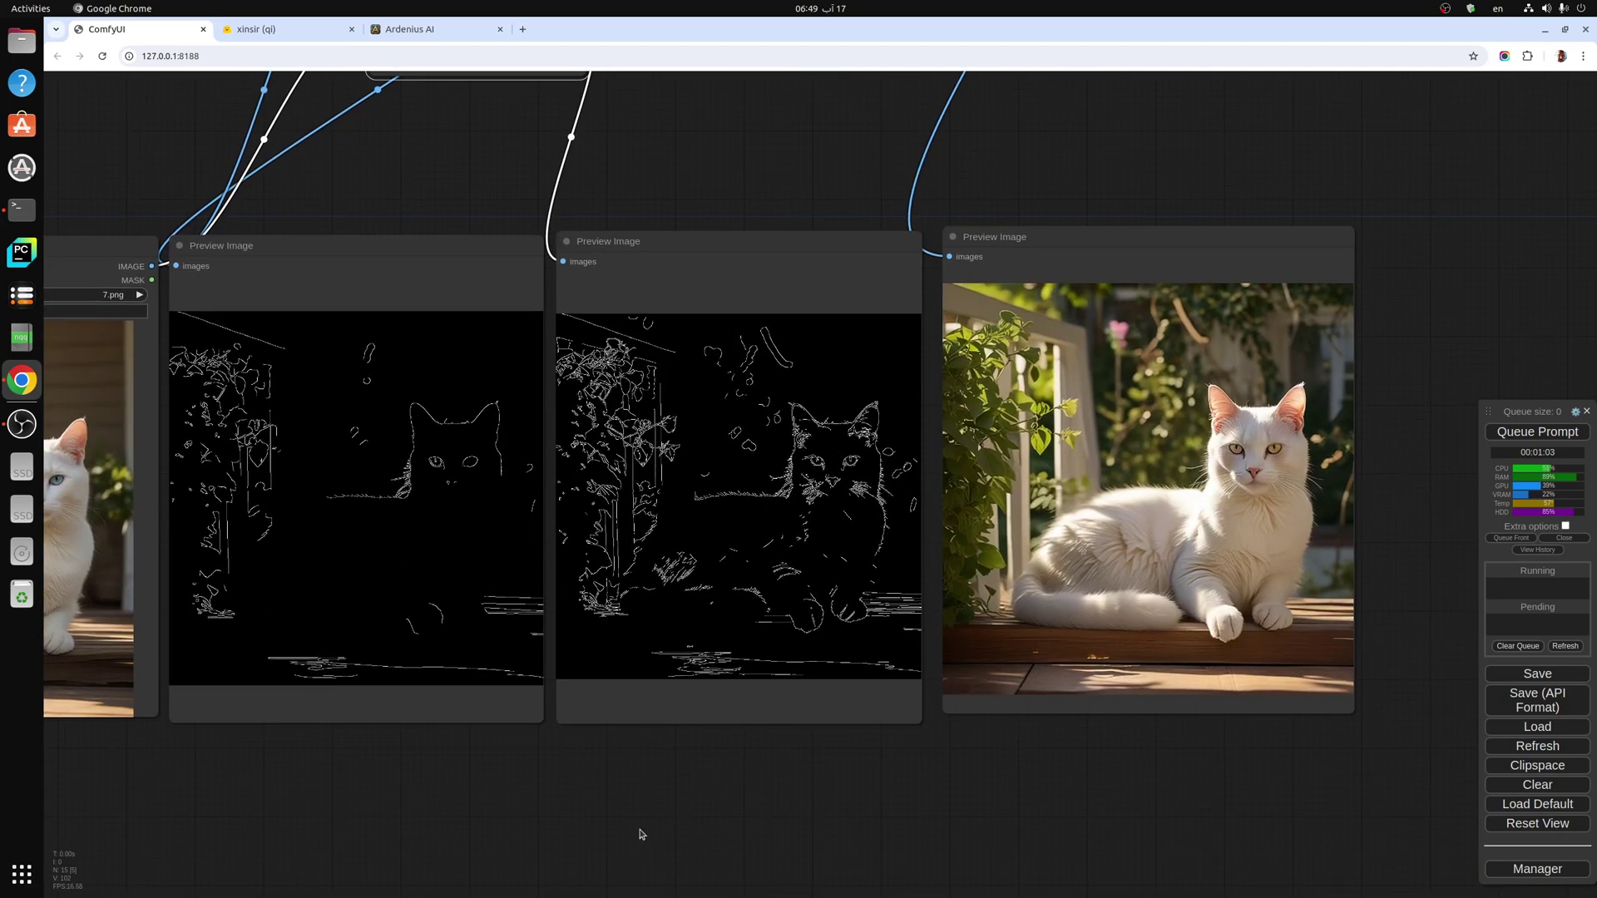
left_click_drag(640, 834, 872, 791)
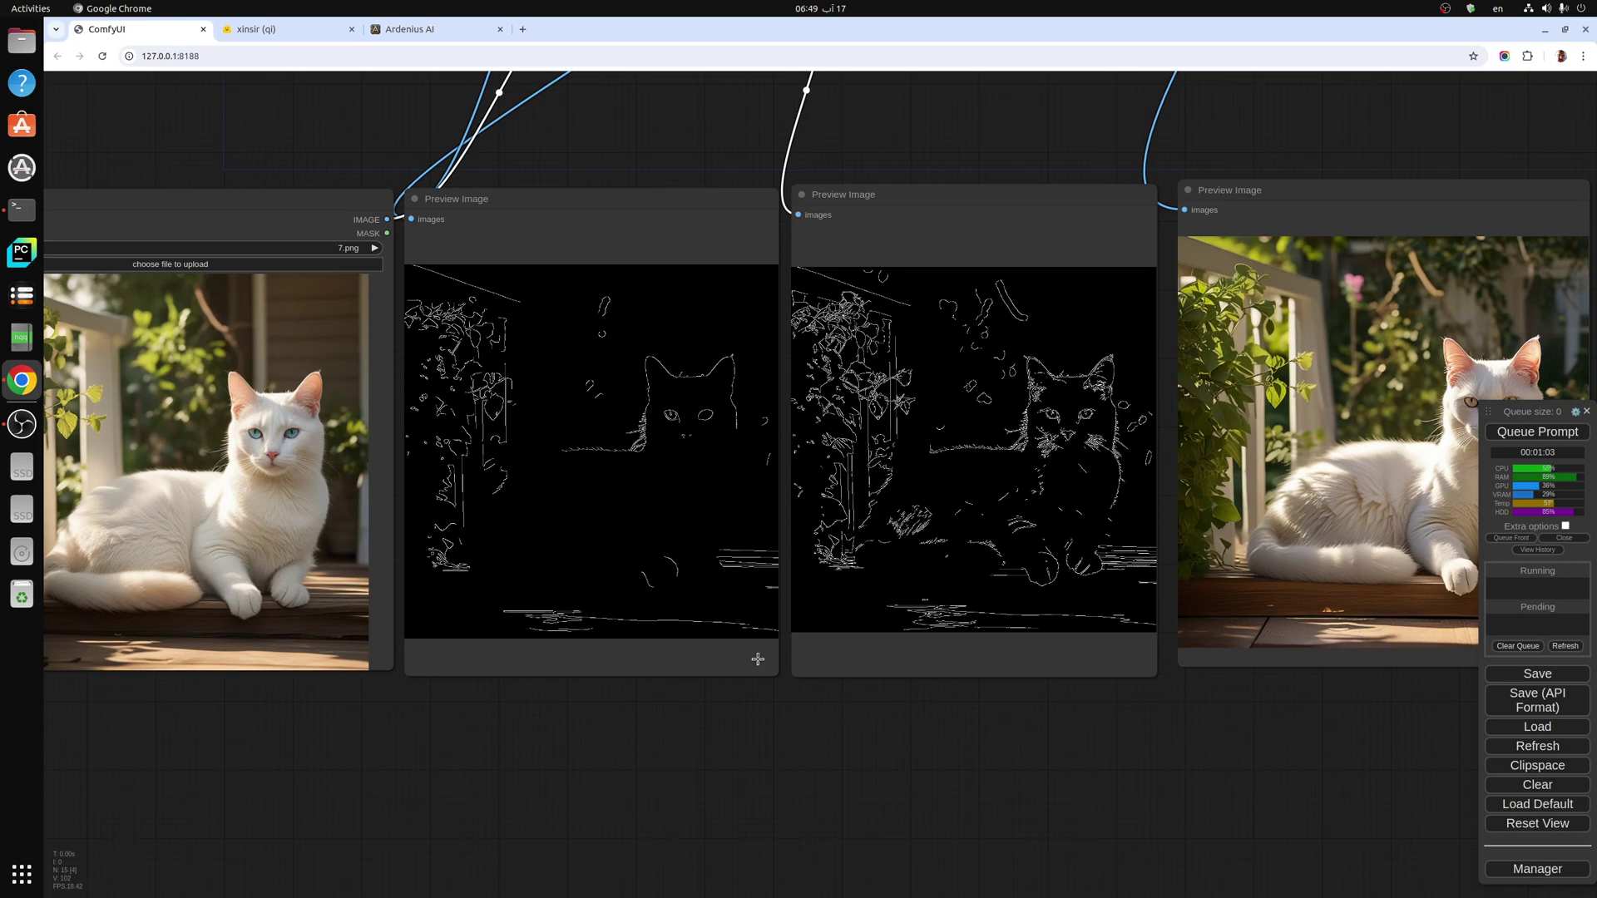
left_click_drag(1230, 781, 1054, 761)
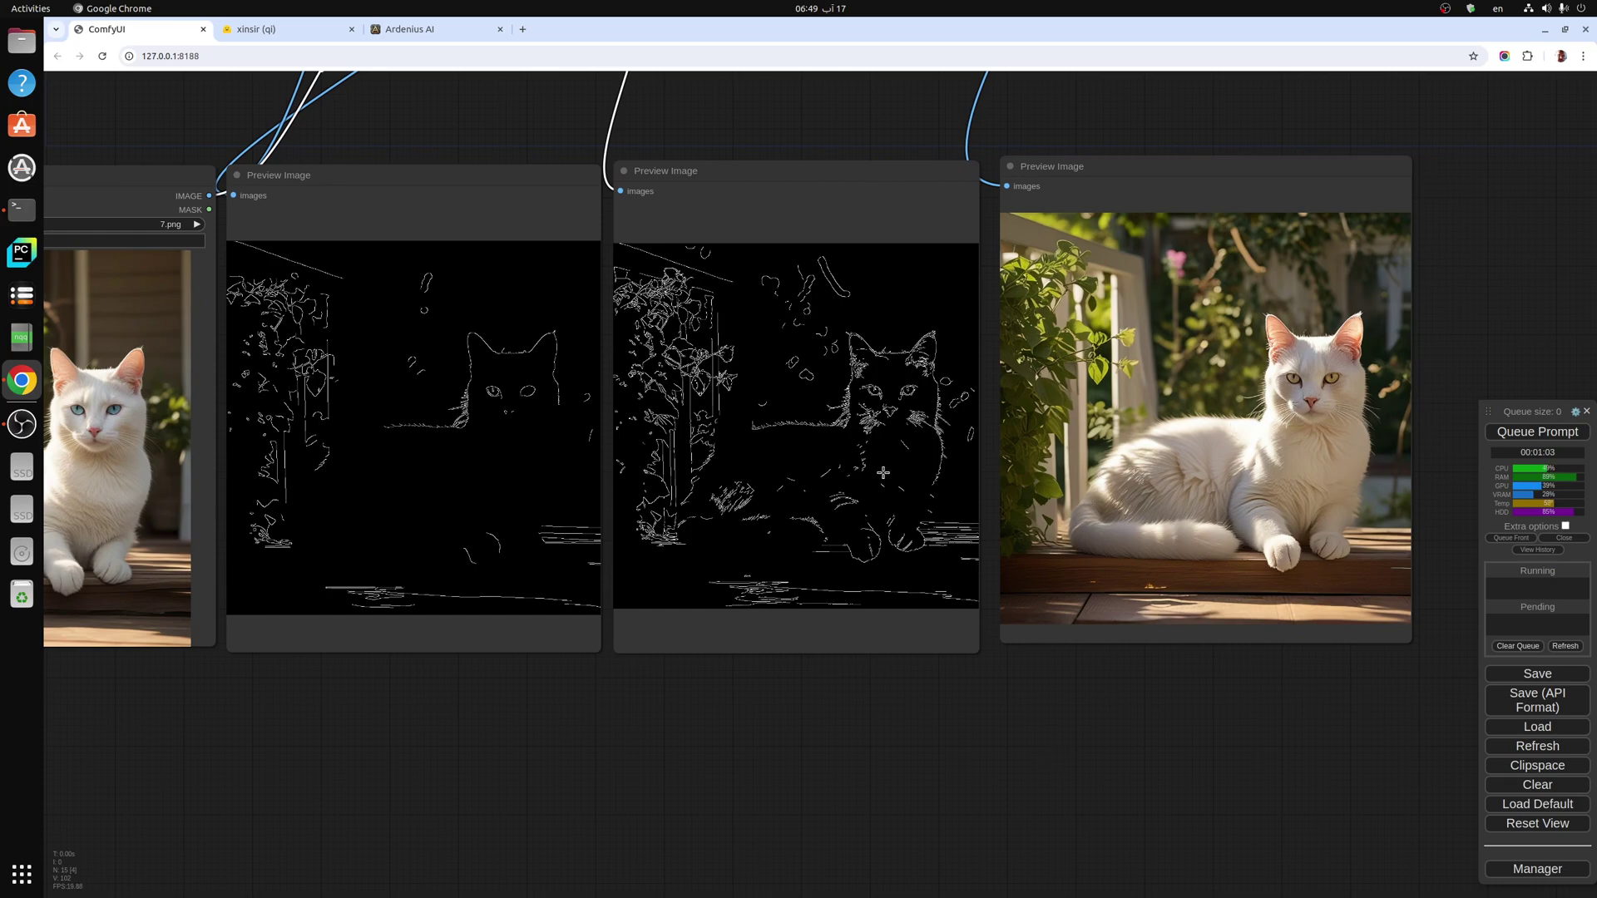
left_click_drag(766, 766, 849, 740)
scroll(839, 743, "down", 2)
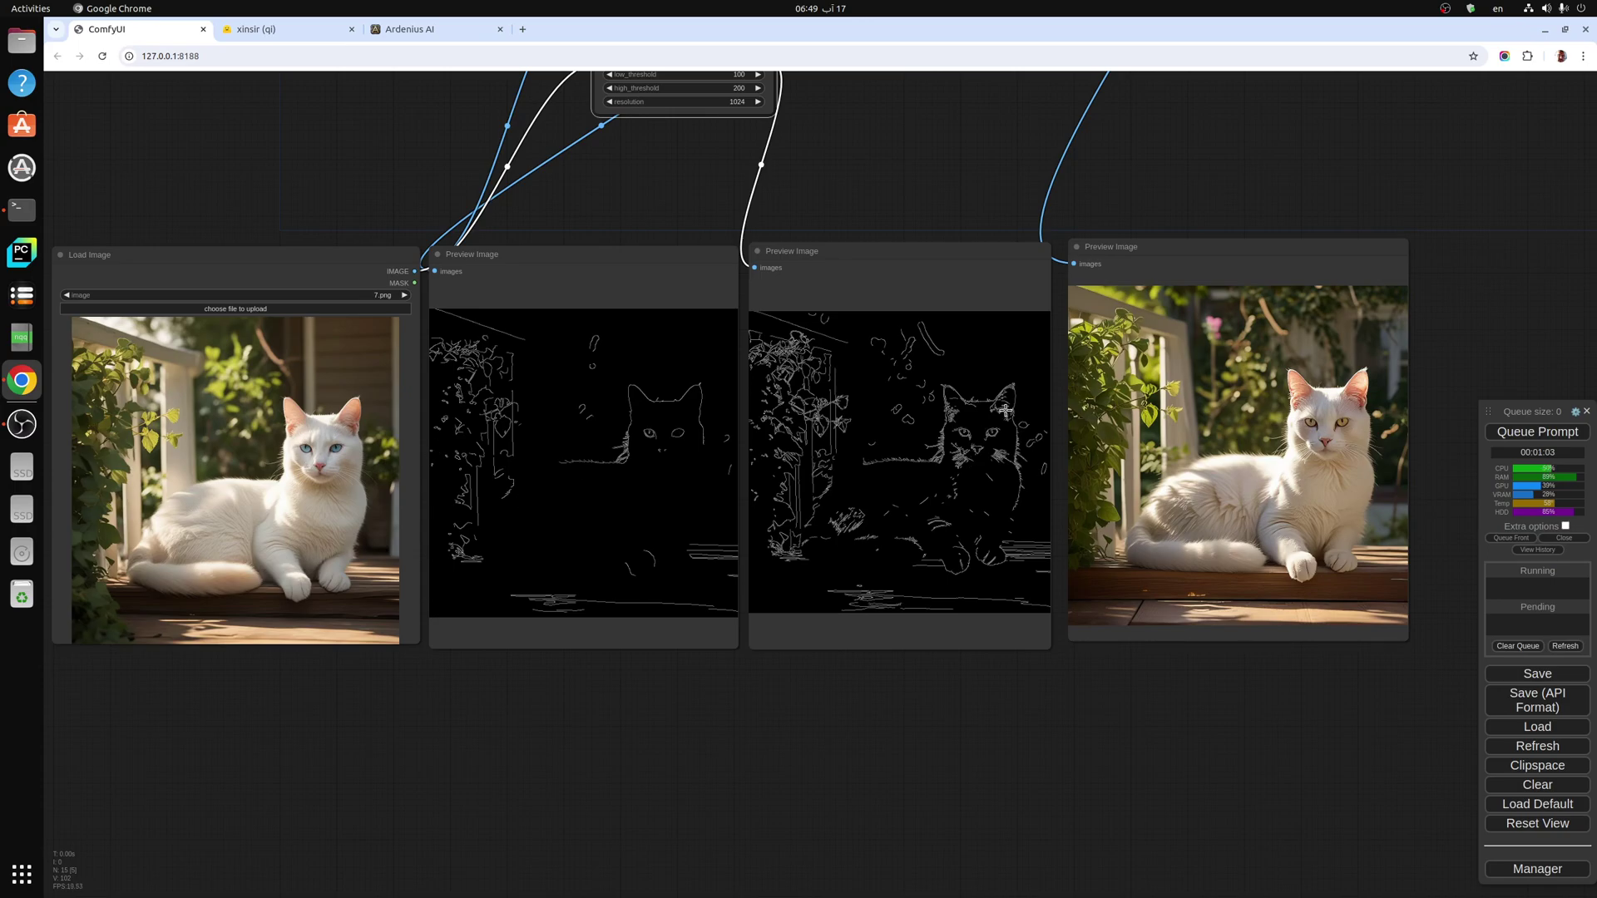
Connect the Canny node's IMAGE output to Apply ControlNet's image input.
left_click_drag(823, 92, 762, 388)
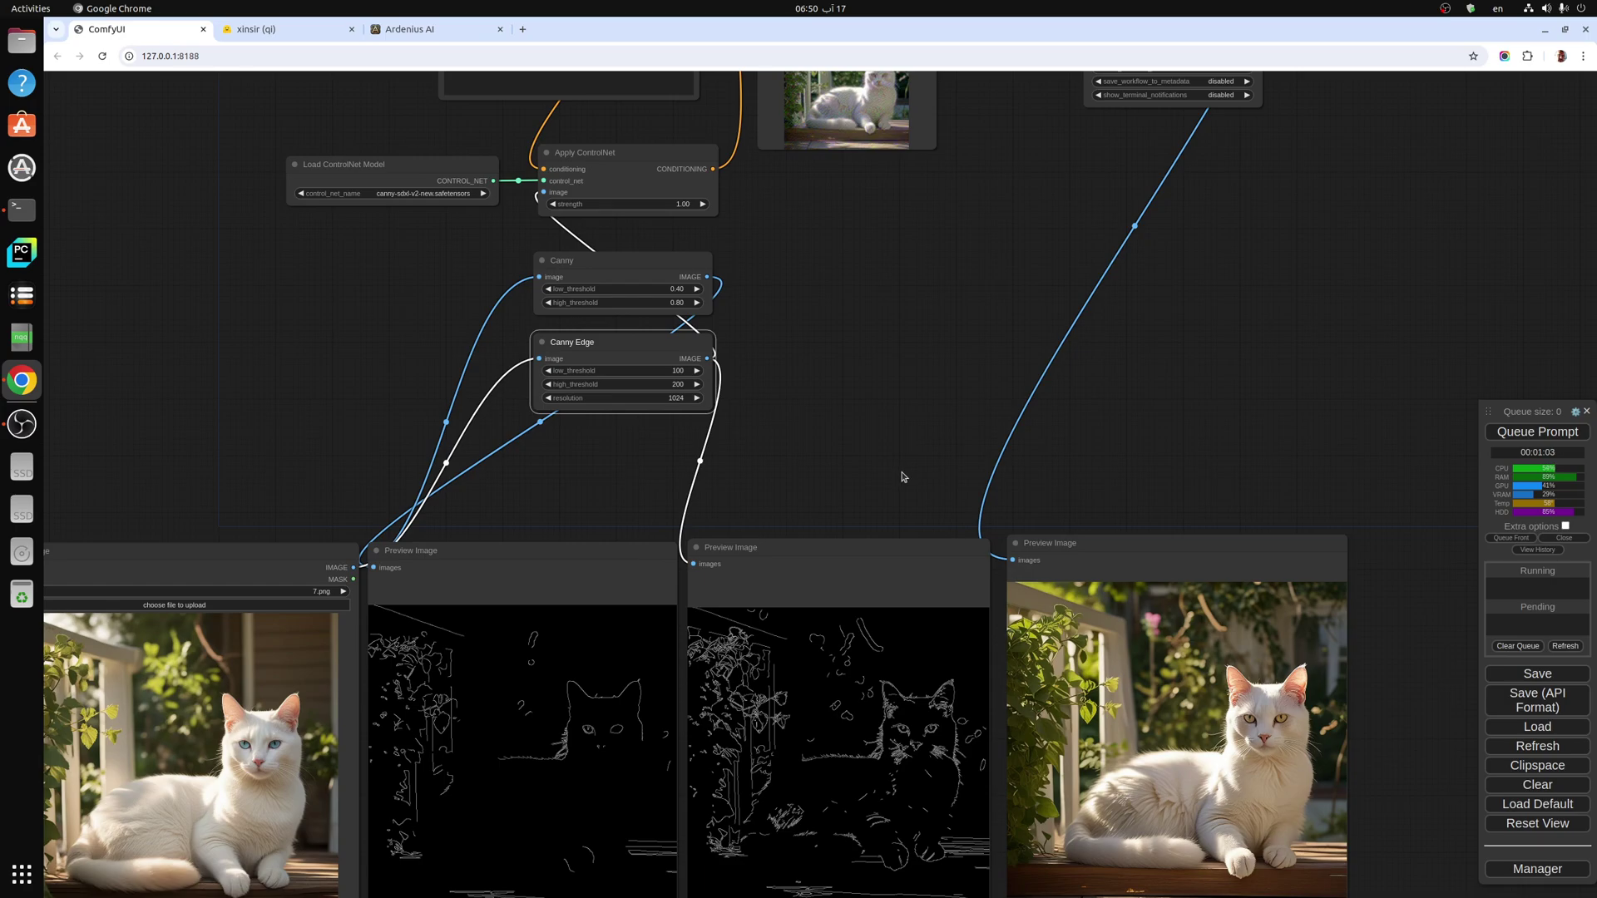
left_click_drag(905, 478, 910, 307)
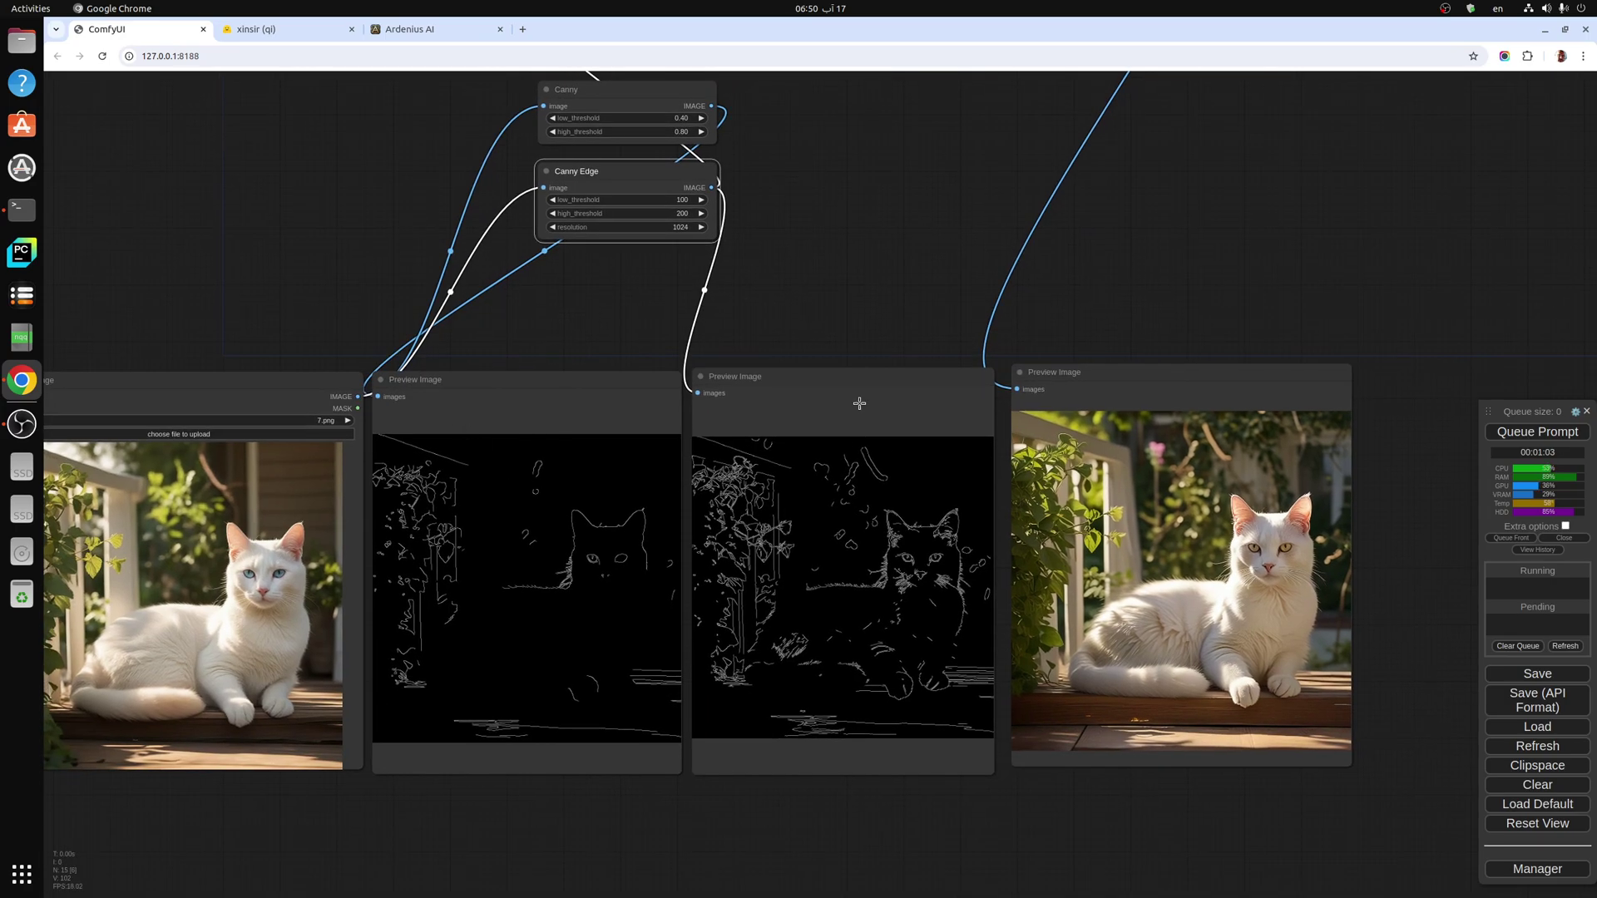
left_click_drag(935, 242, 907, 571)
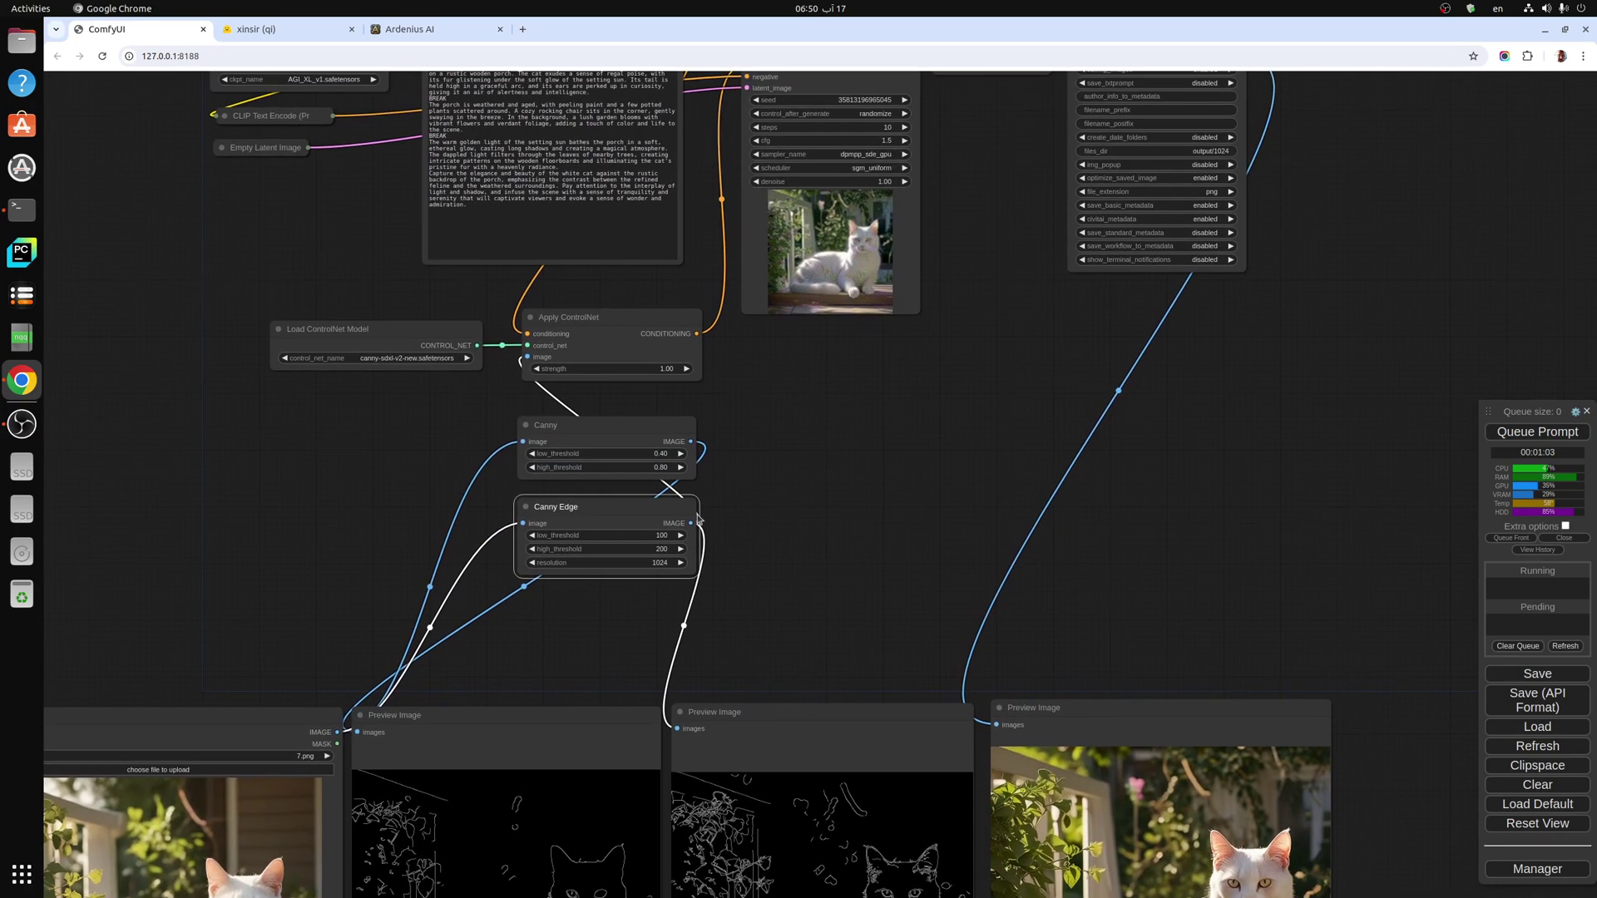
left_click_drag(690, 441, 527, 357)
Frame the previews and edge nodes together and queue a new generation.
scroll(899, 582, "down", 3)
left_click_drag(887, 599, 862, 300)
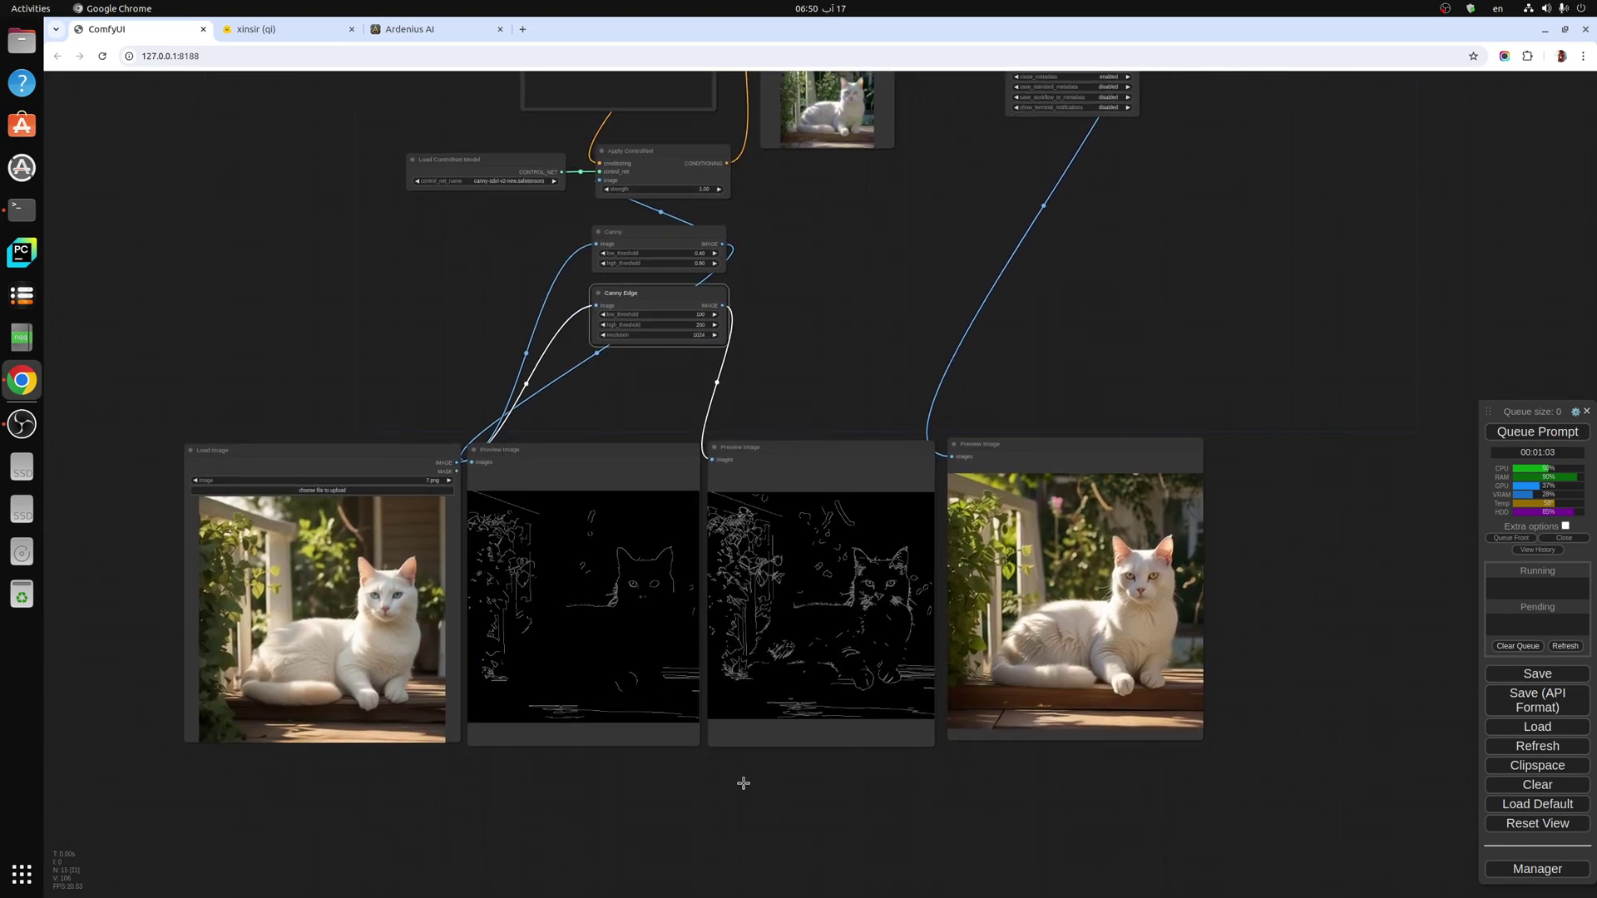
left_click_drag(776, 754, 858, 666)
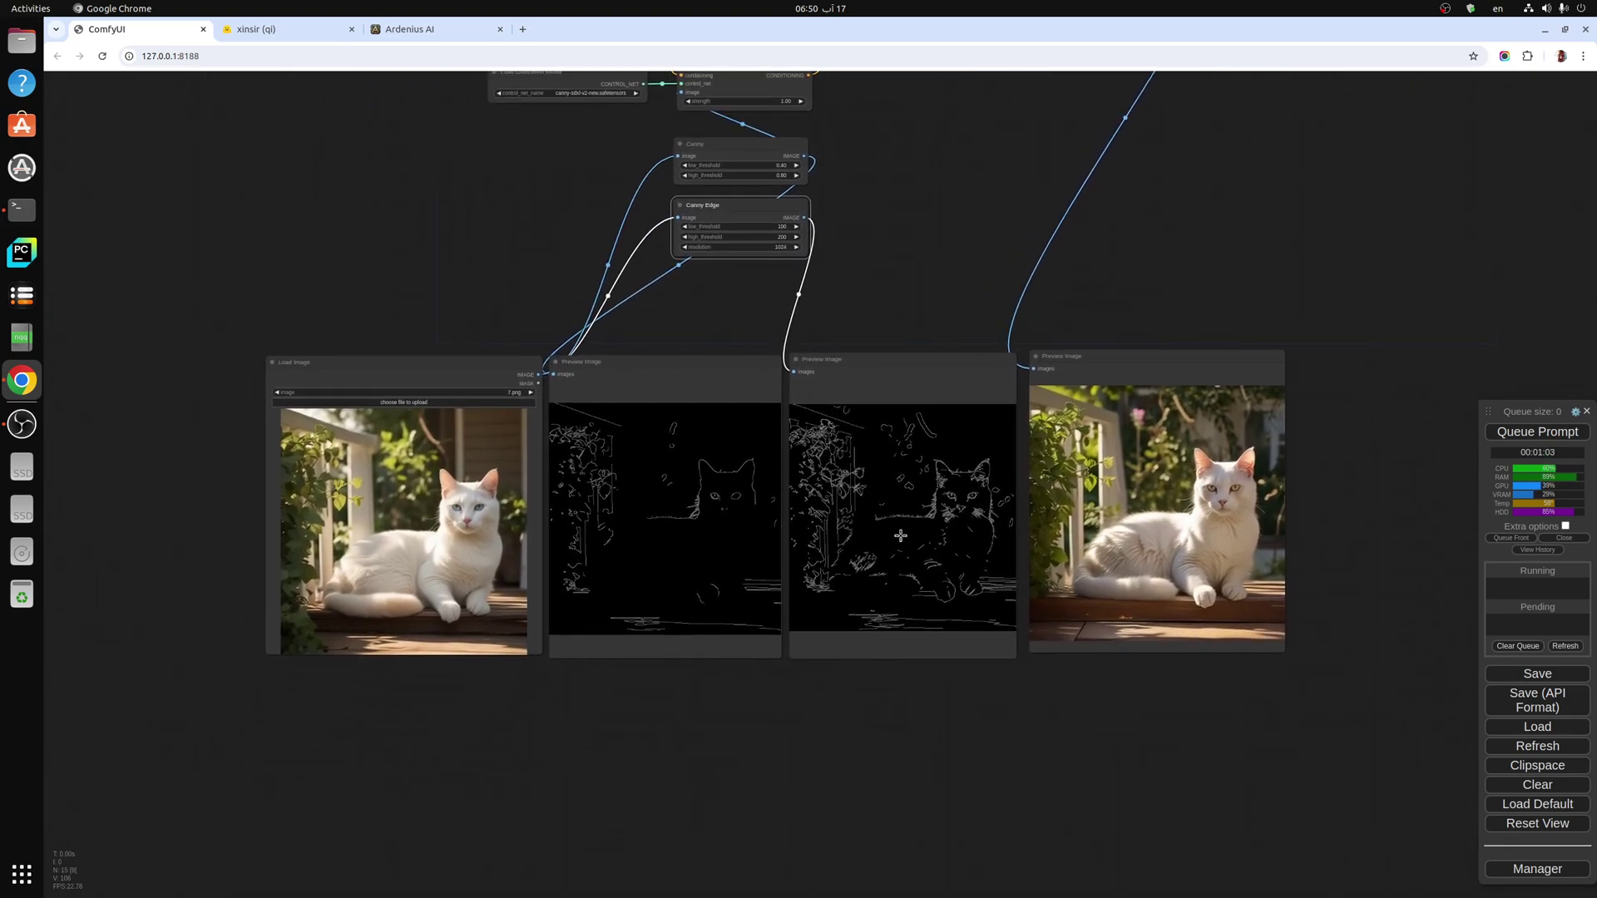
left_click(1522, 432)
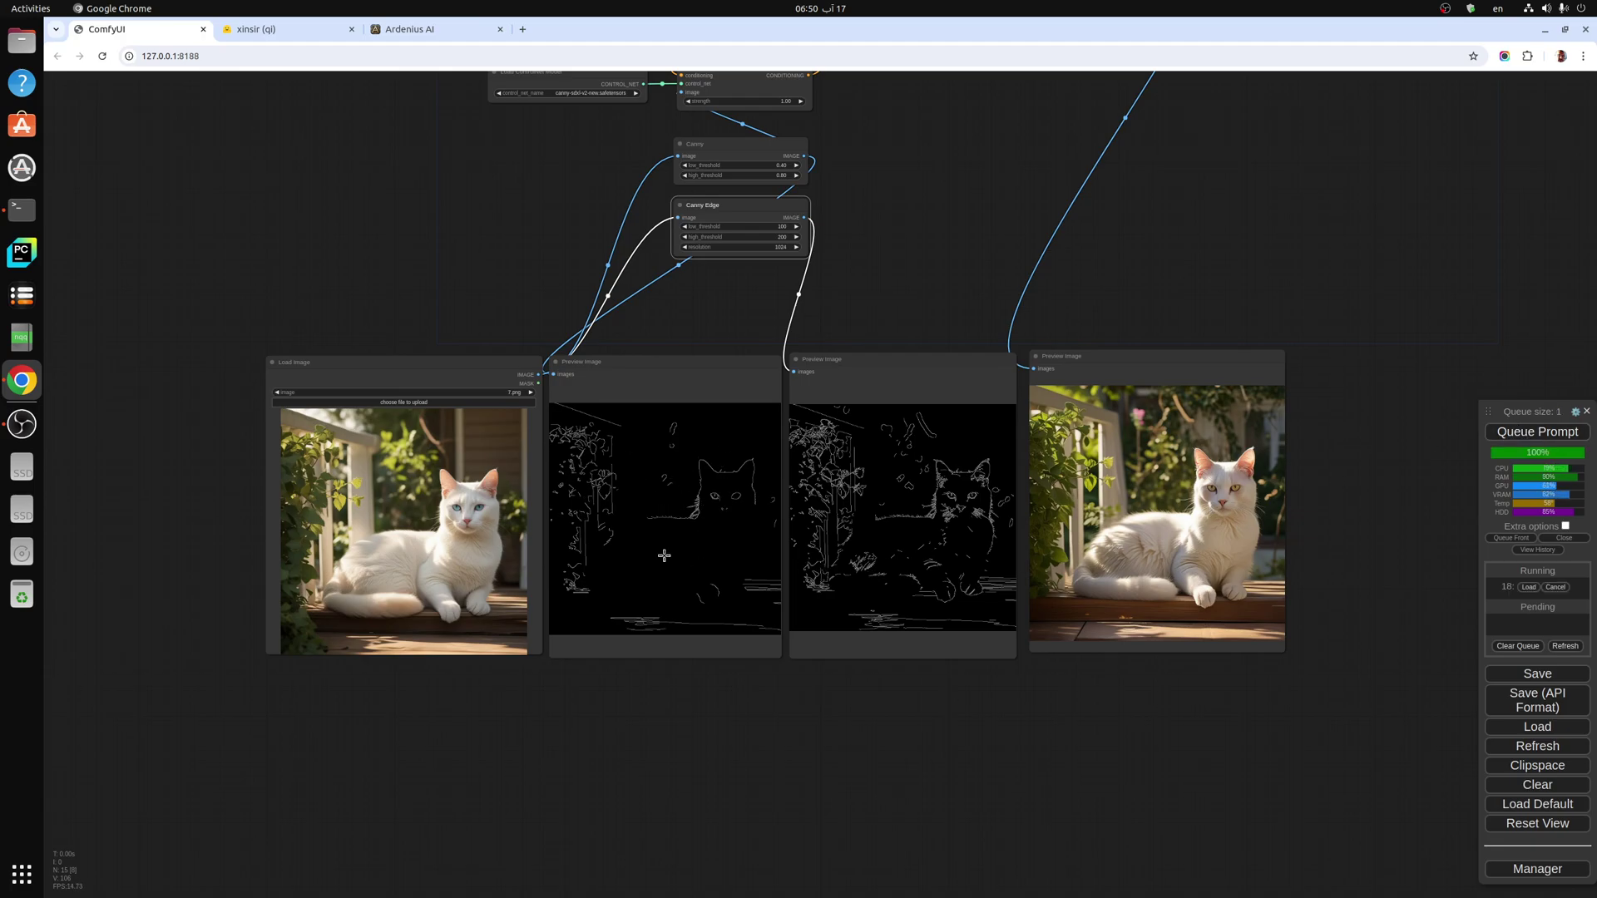
scroll(915, 713, "up", 2)
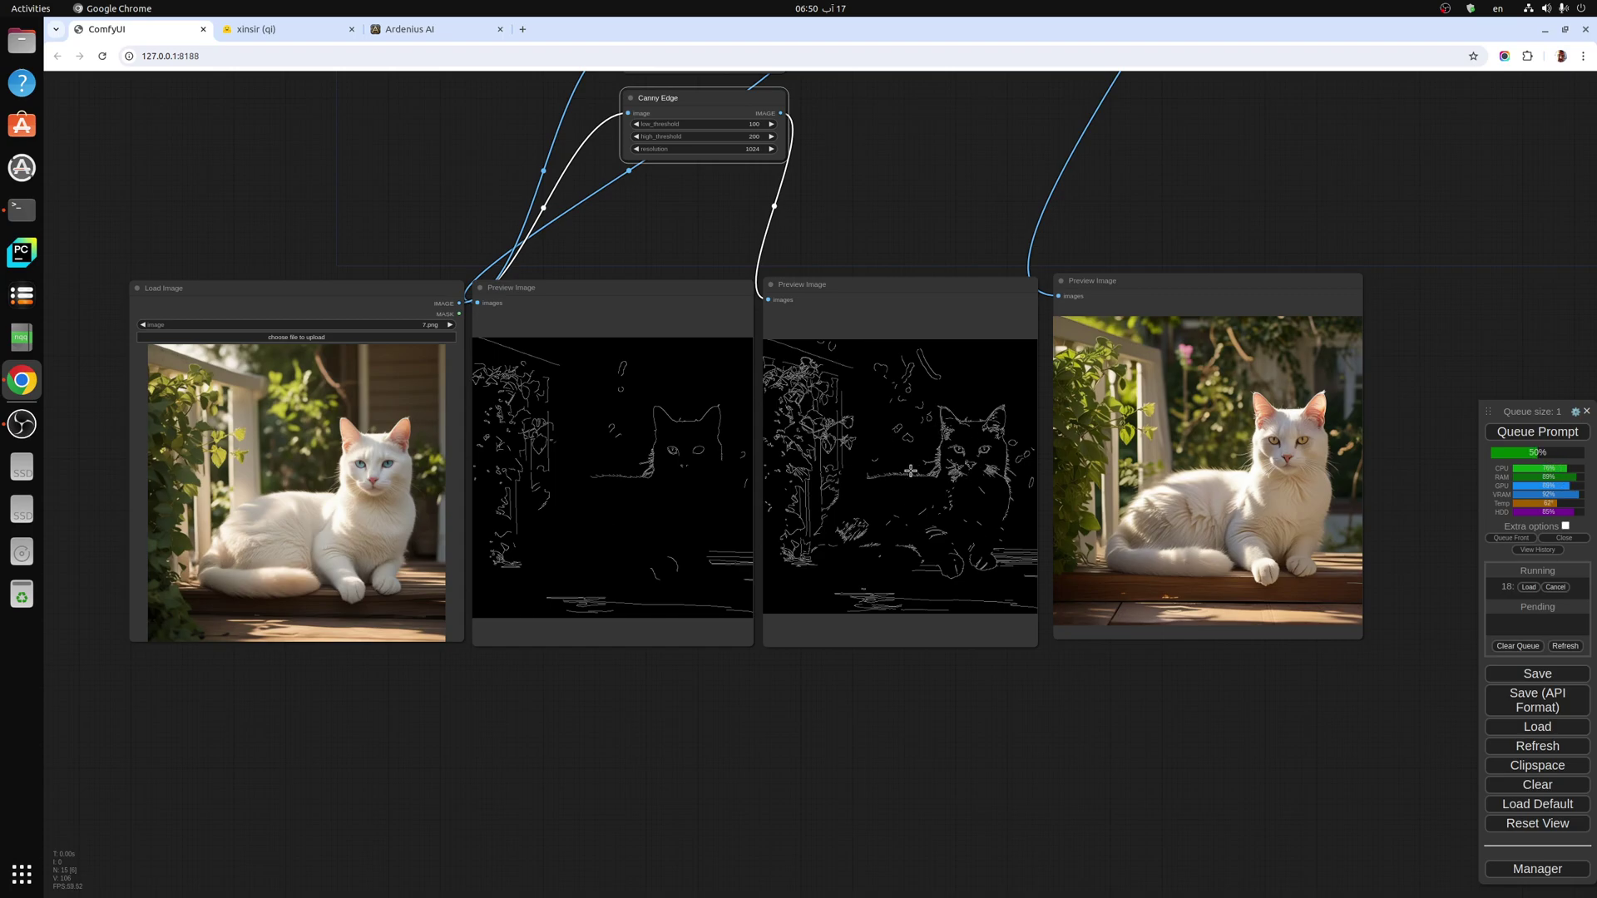
scroll(1144, 709, "down", 4)
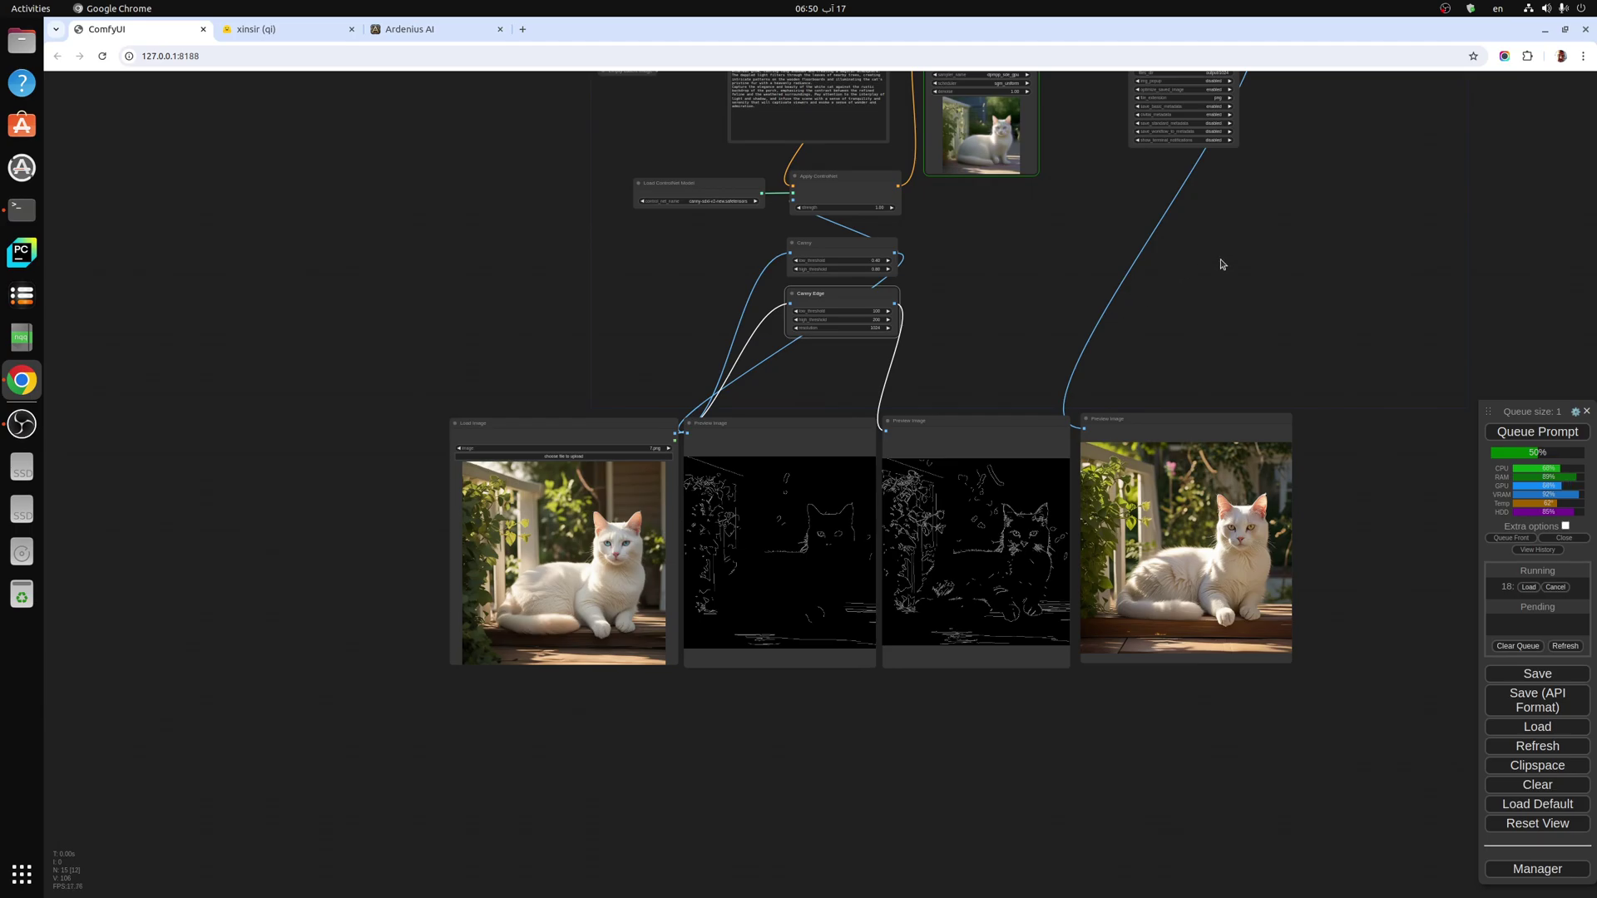
Move around the workflow to the KSampler while the Canny-guided run finishes in 1 min 07 s.
left_click_drag(1221, 265, 990, 527)
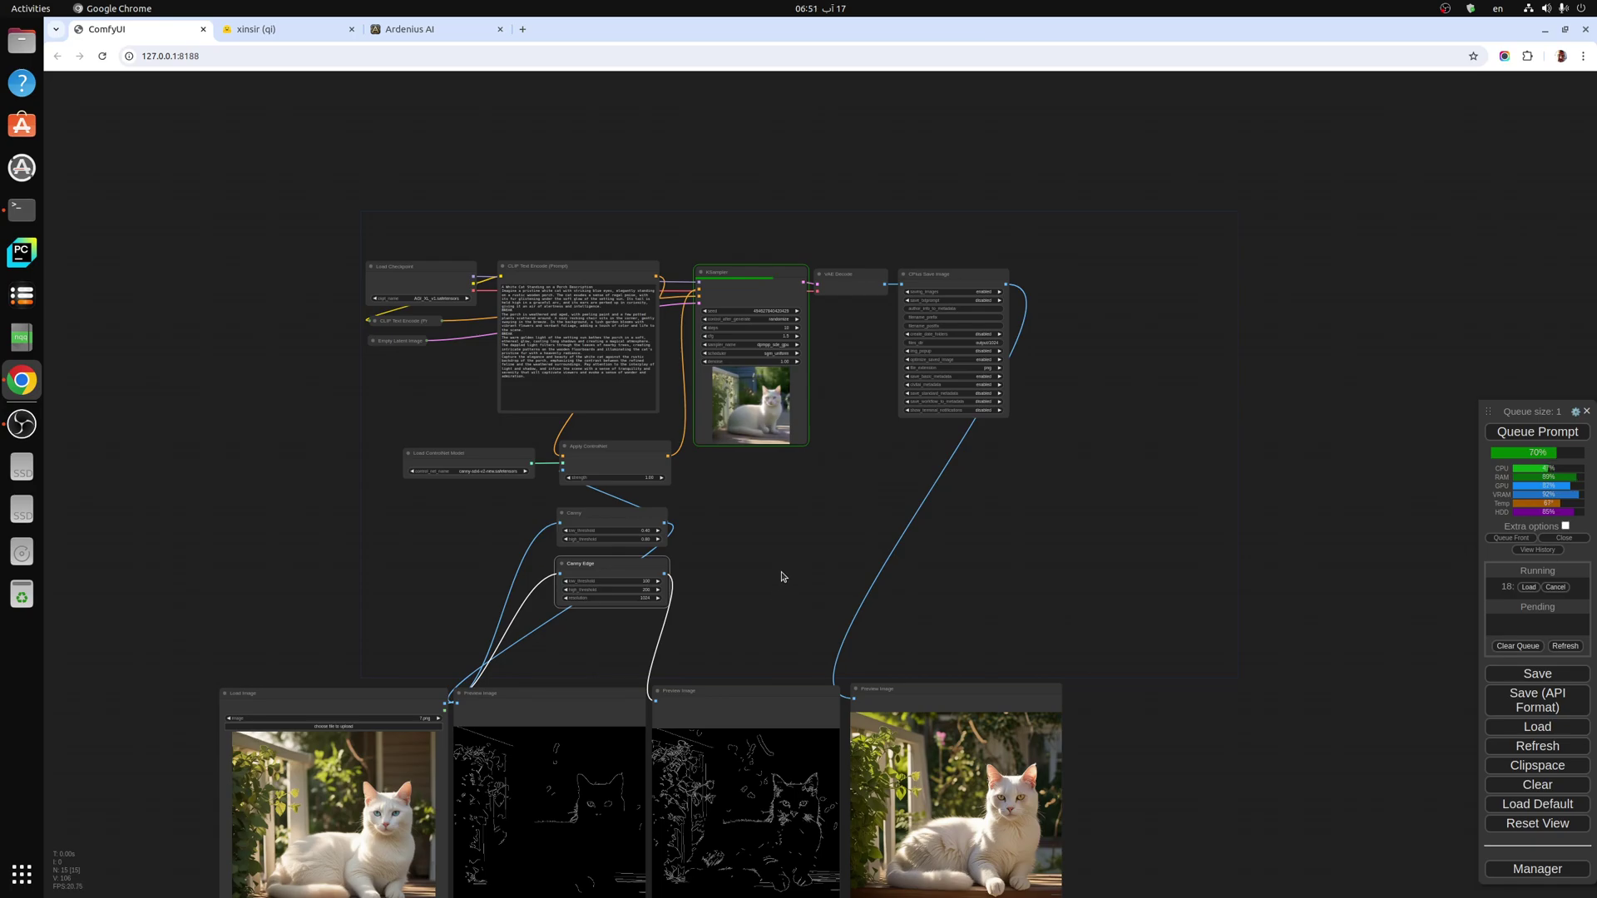
left_click_drag(785, 574, 852, 525)
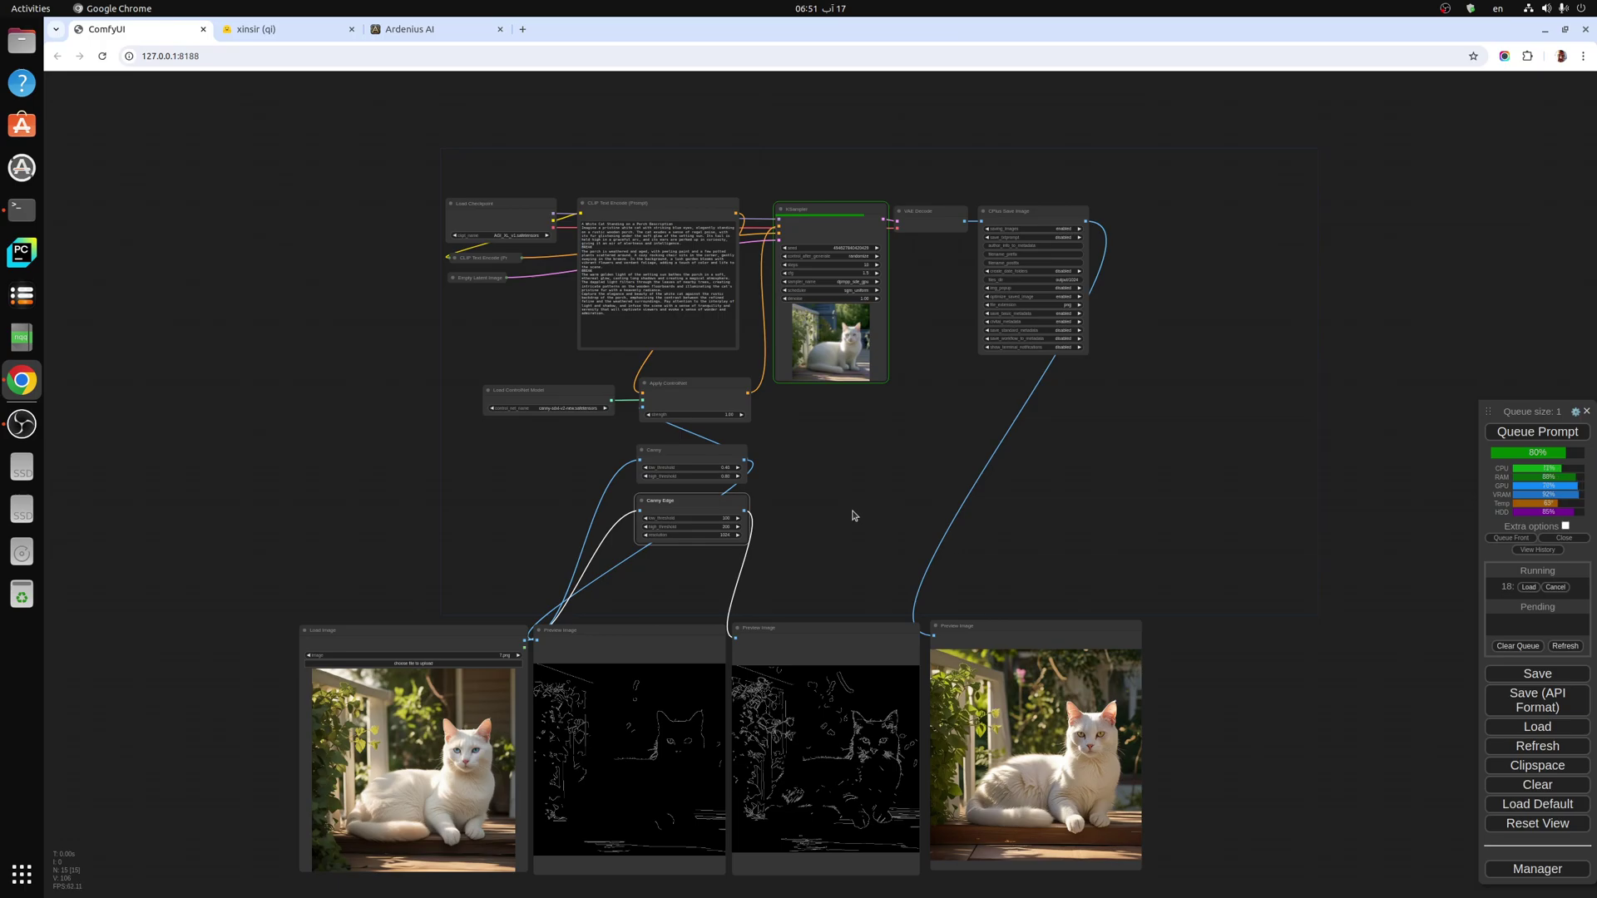
scroll(853, 516, "up", 1)
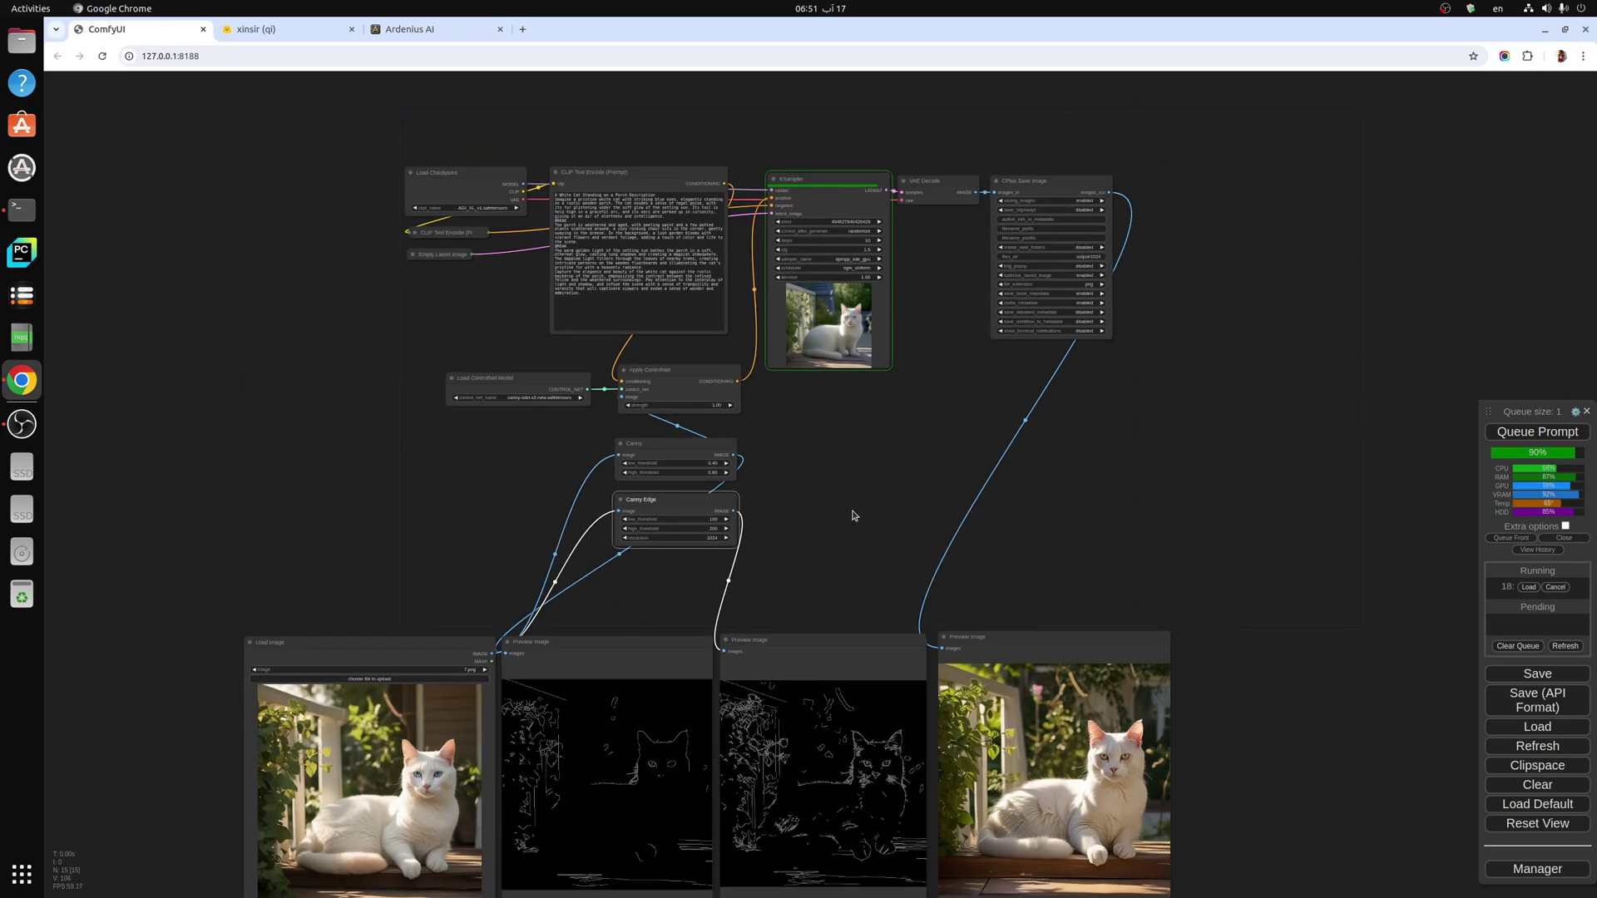
scroll(852, 516, "up", 7)
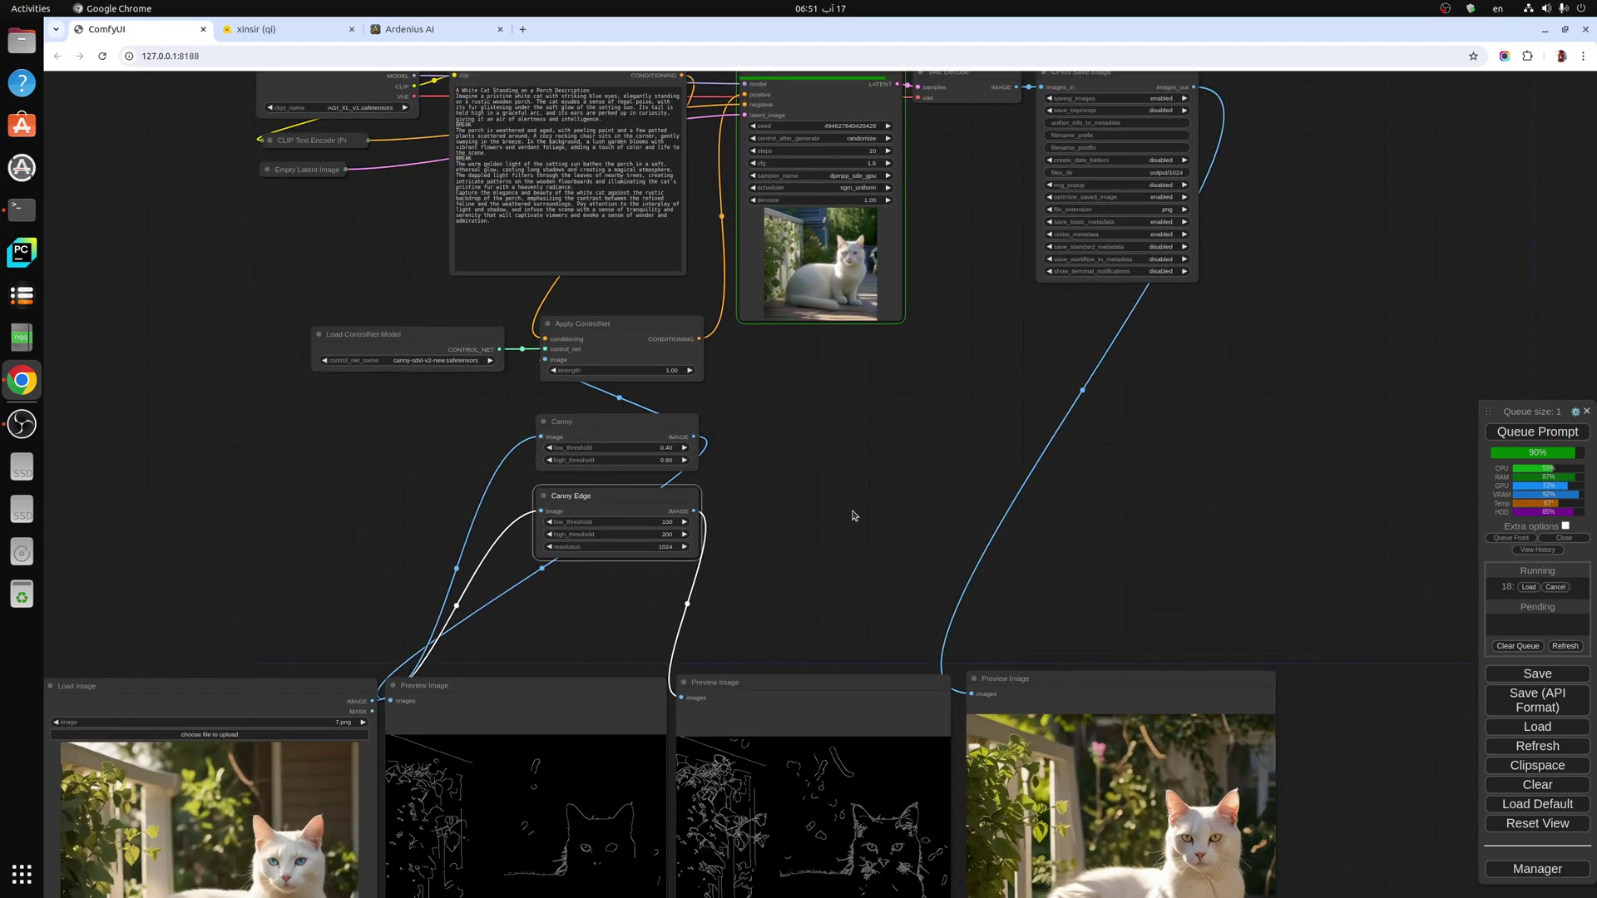
scroll(853, 515, "down", 2)
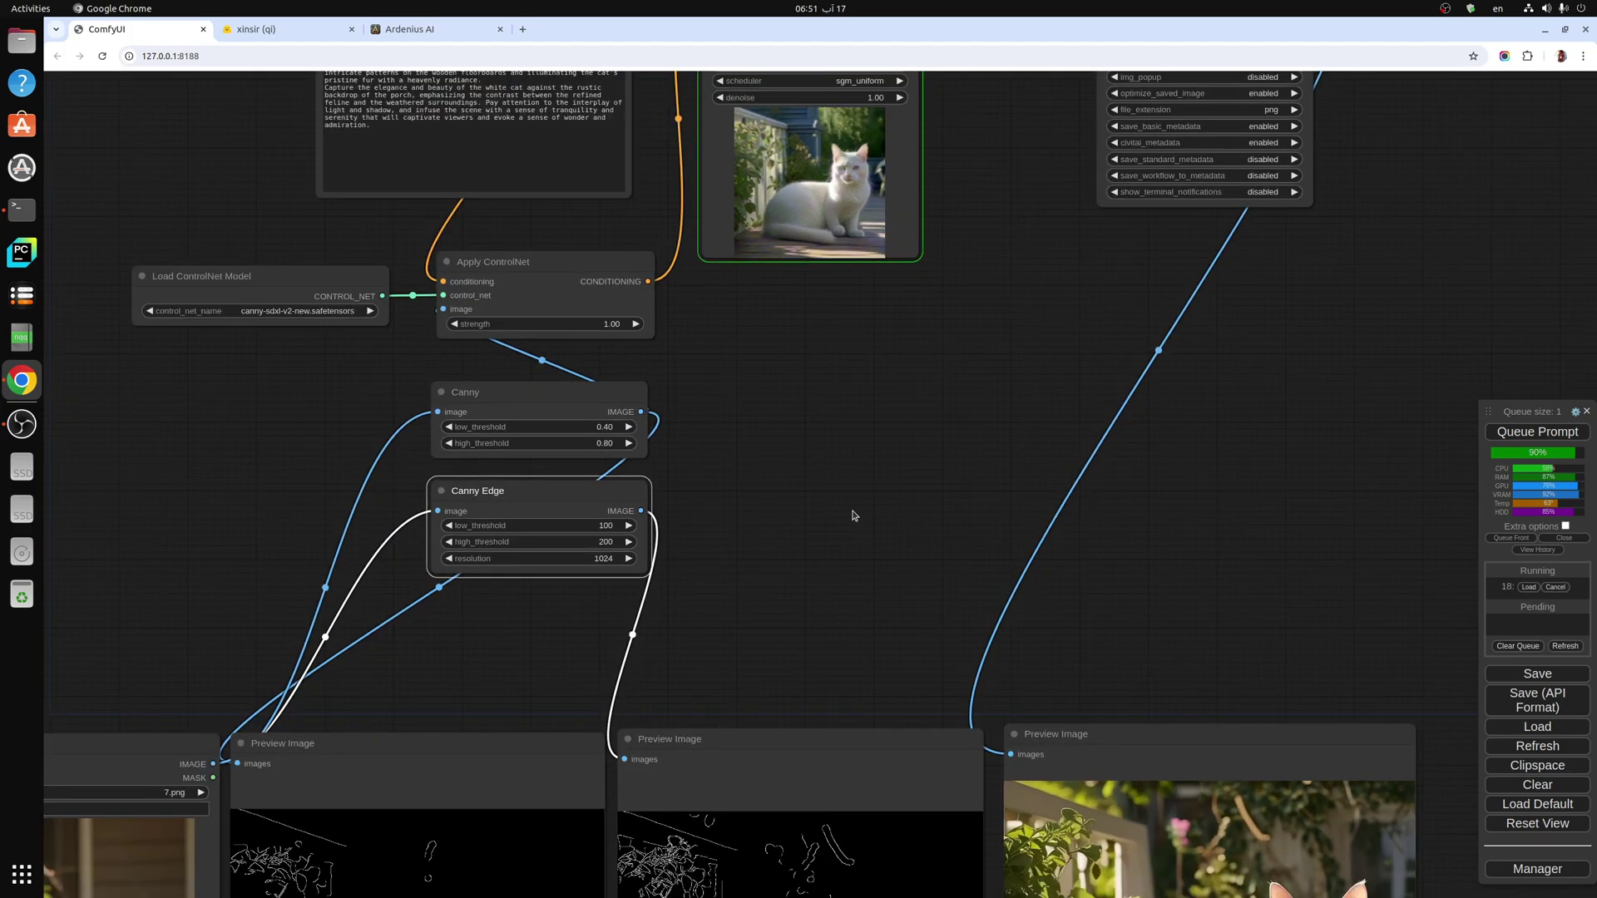
left_click_drag(1028, 268, 933, 612)
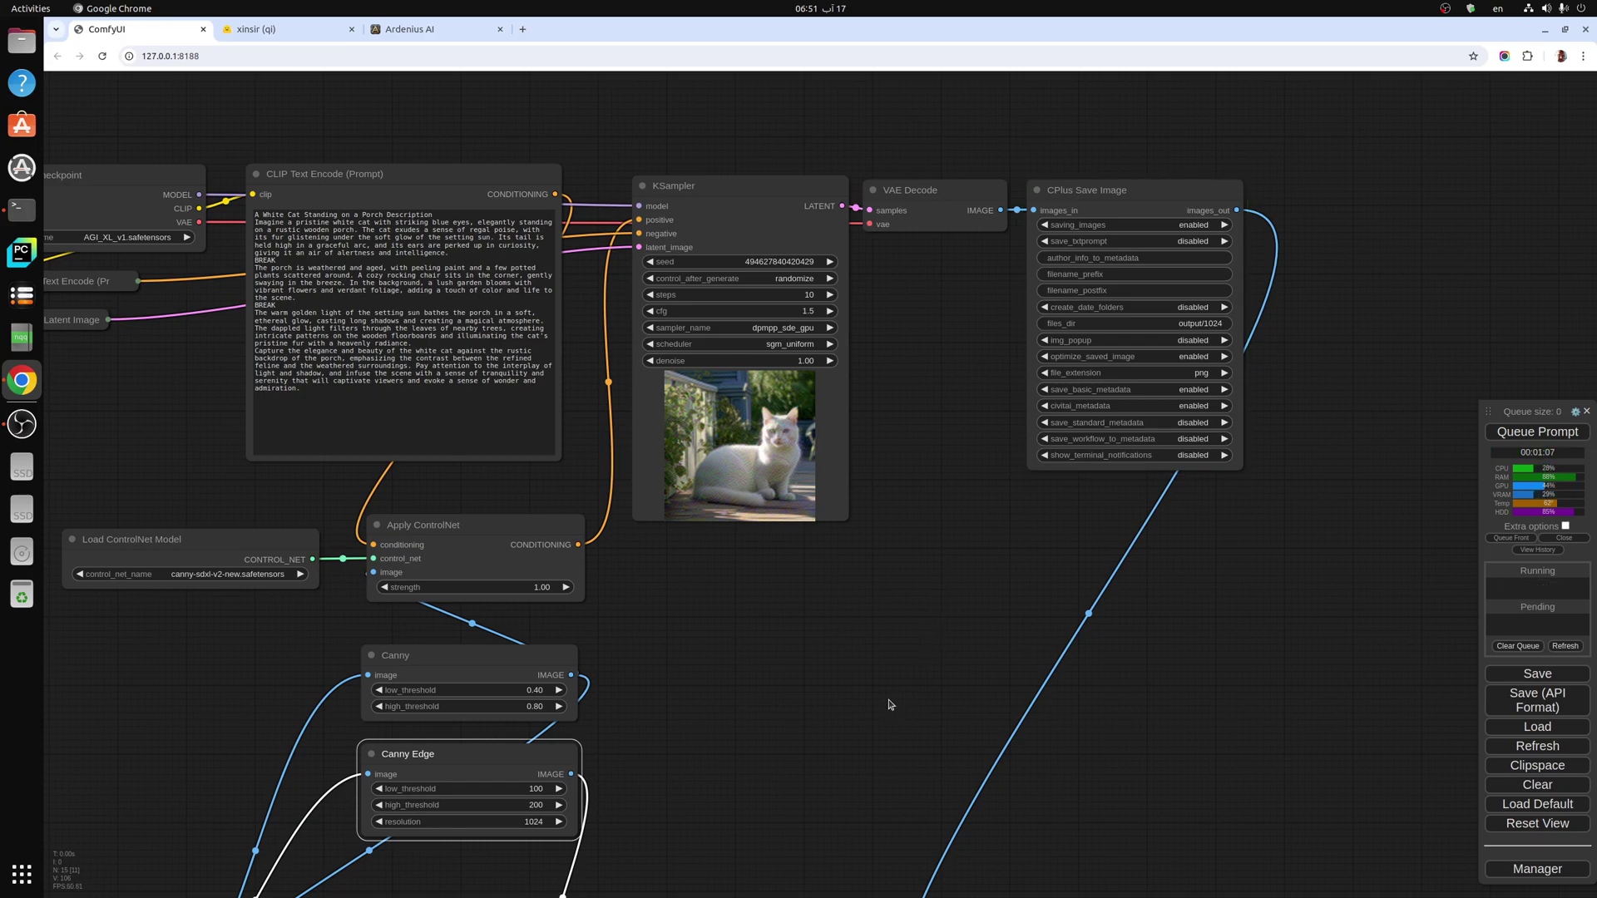
scroll(890, 705, "down", 7)
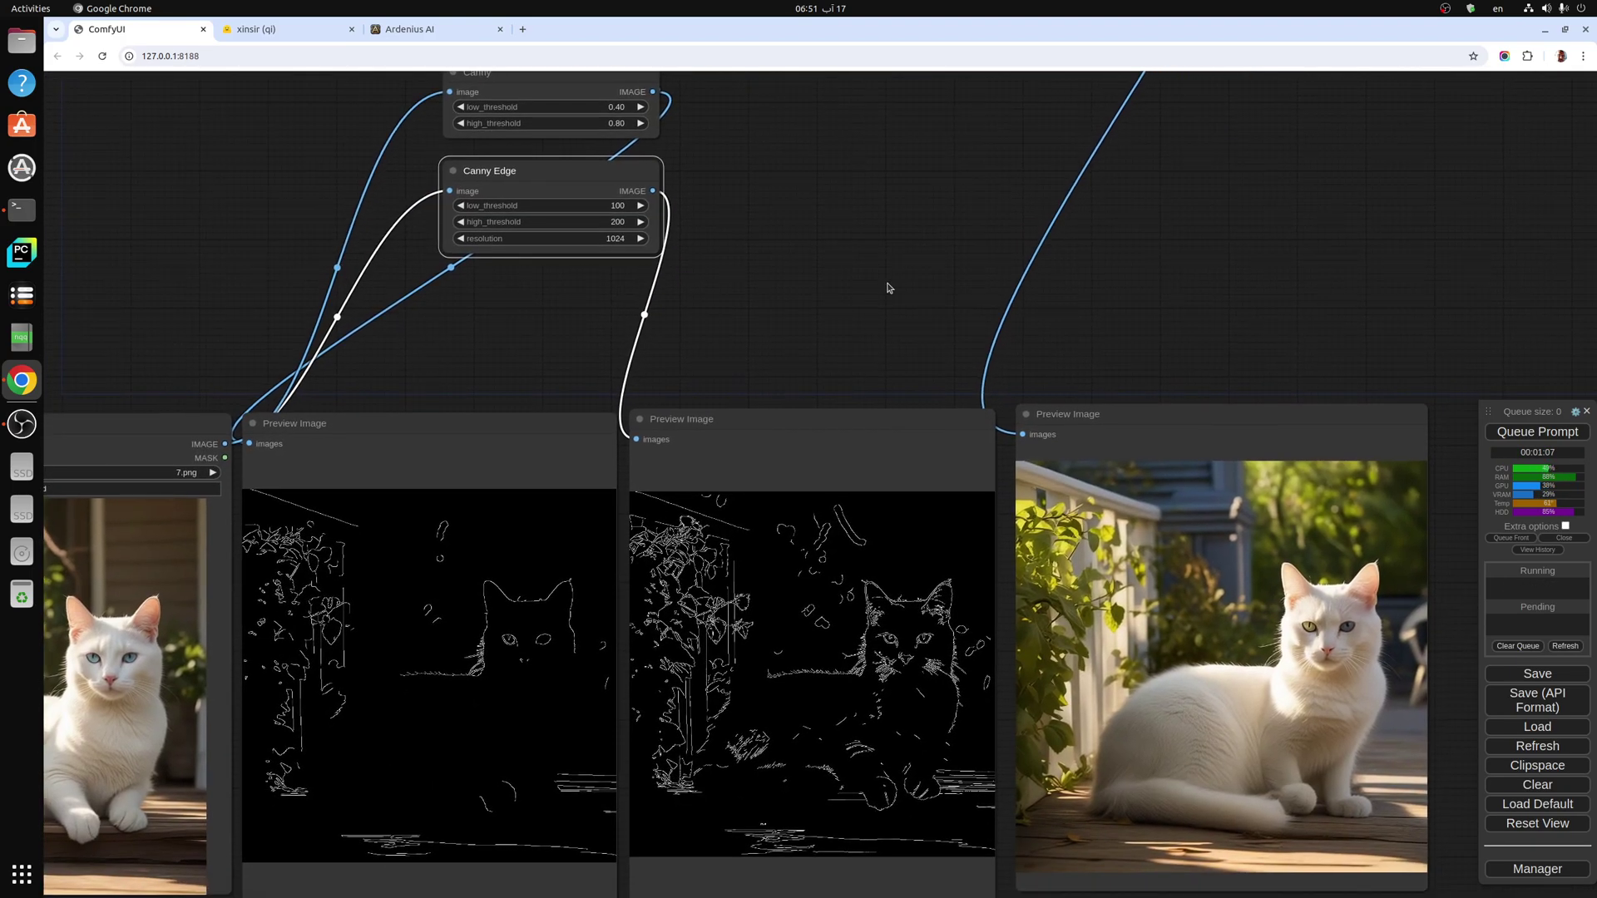
left_click_drag(827, 349, 884, 218)
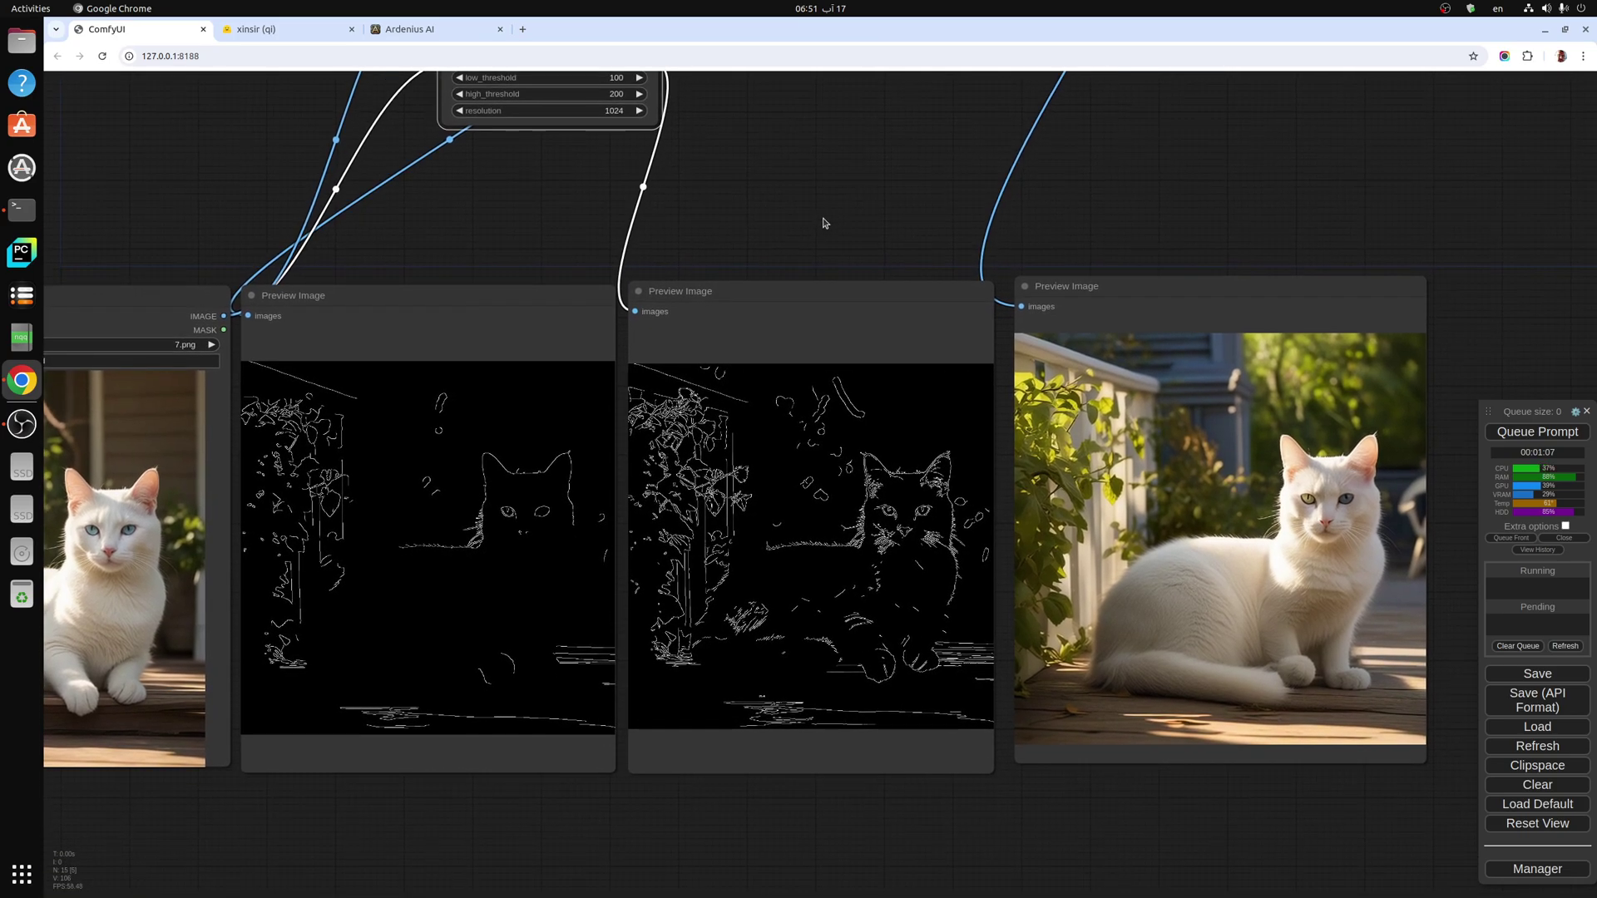
scroll(825, 223, "down", 1)
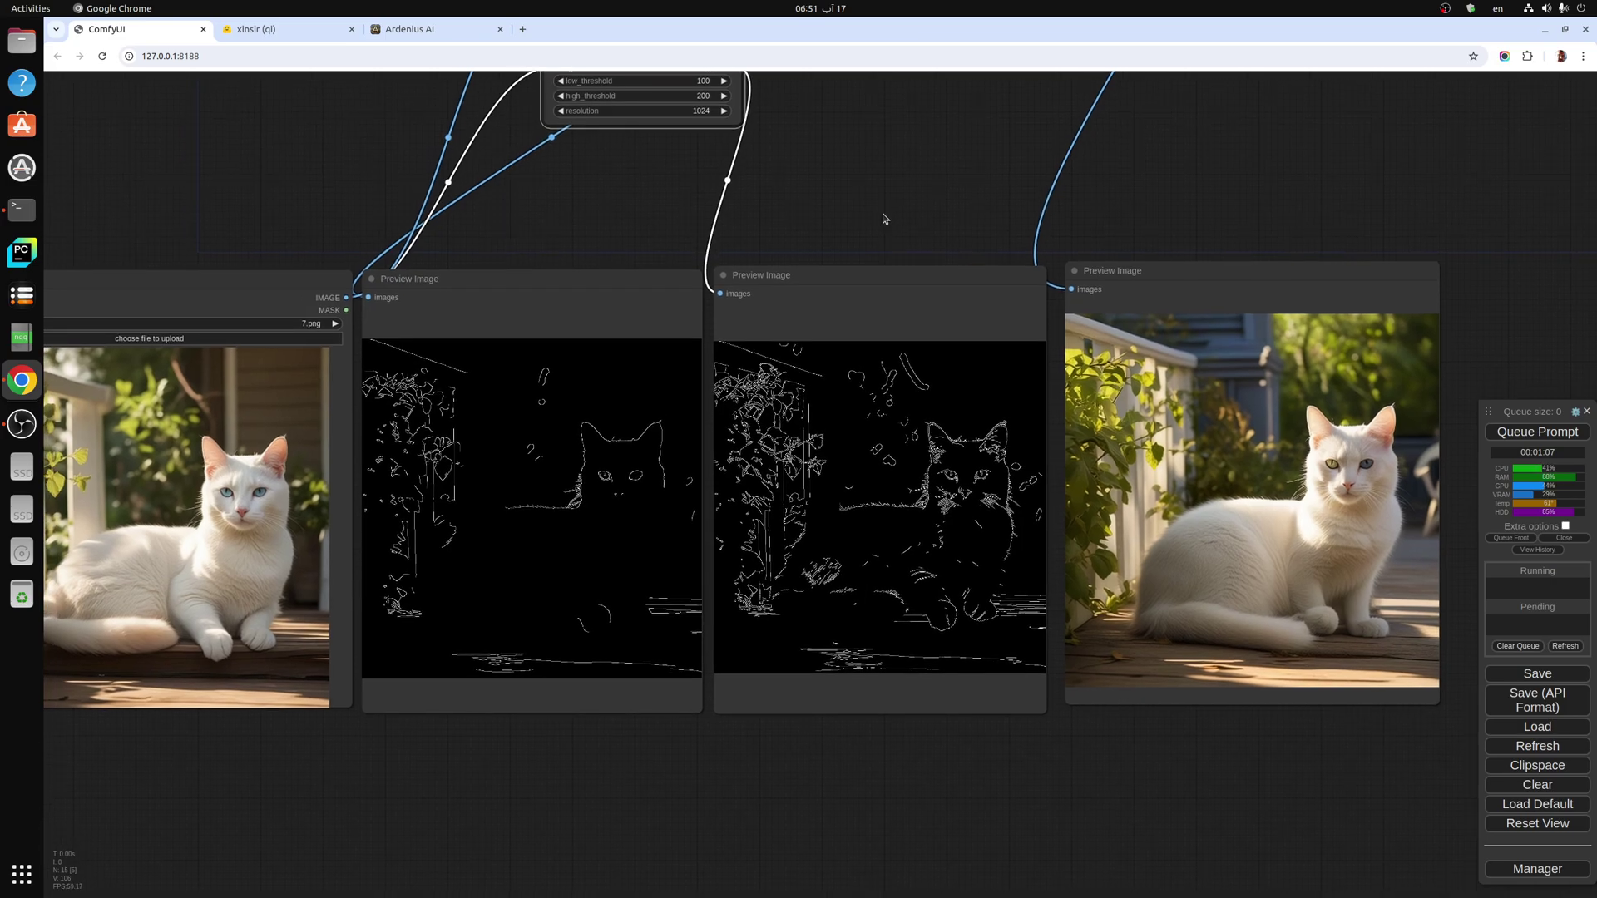
scroll(884, 218, "down", 1)
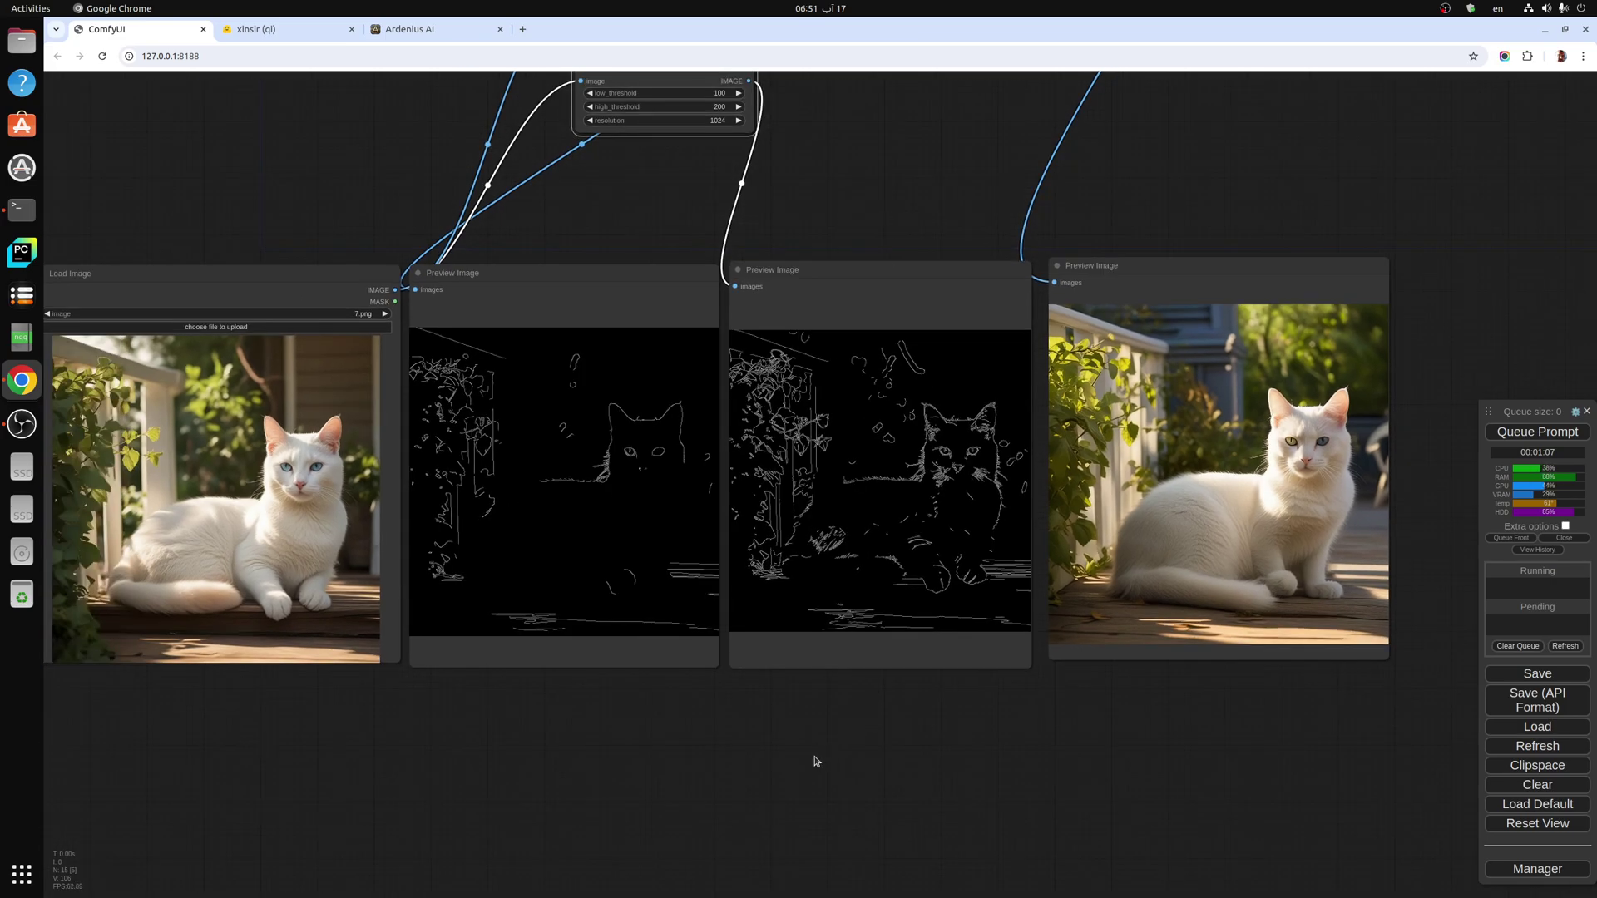
left_click_drag(815, 762, 866, 775)
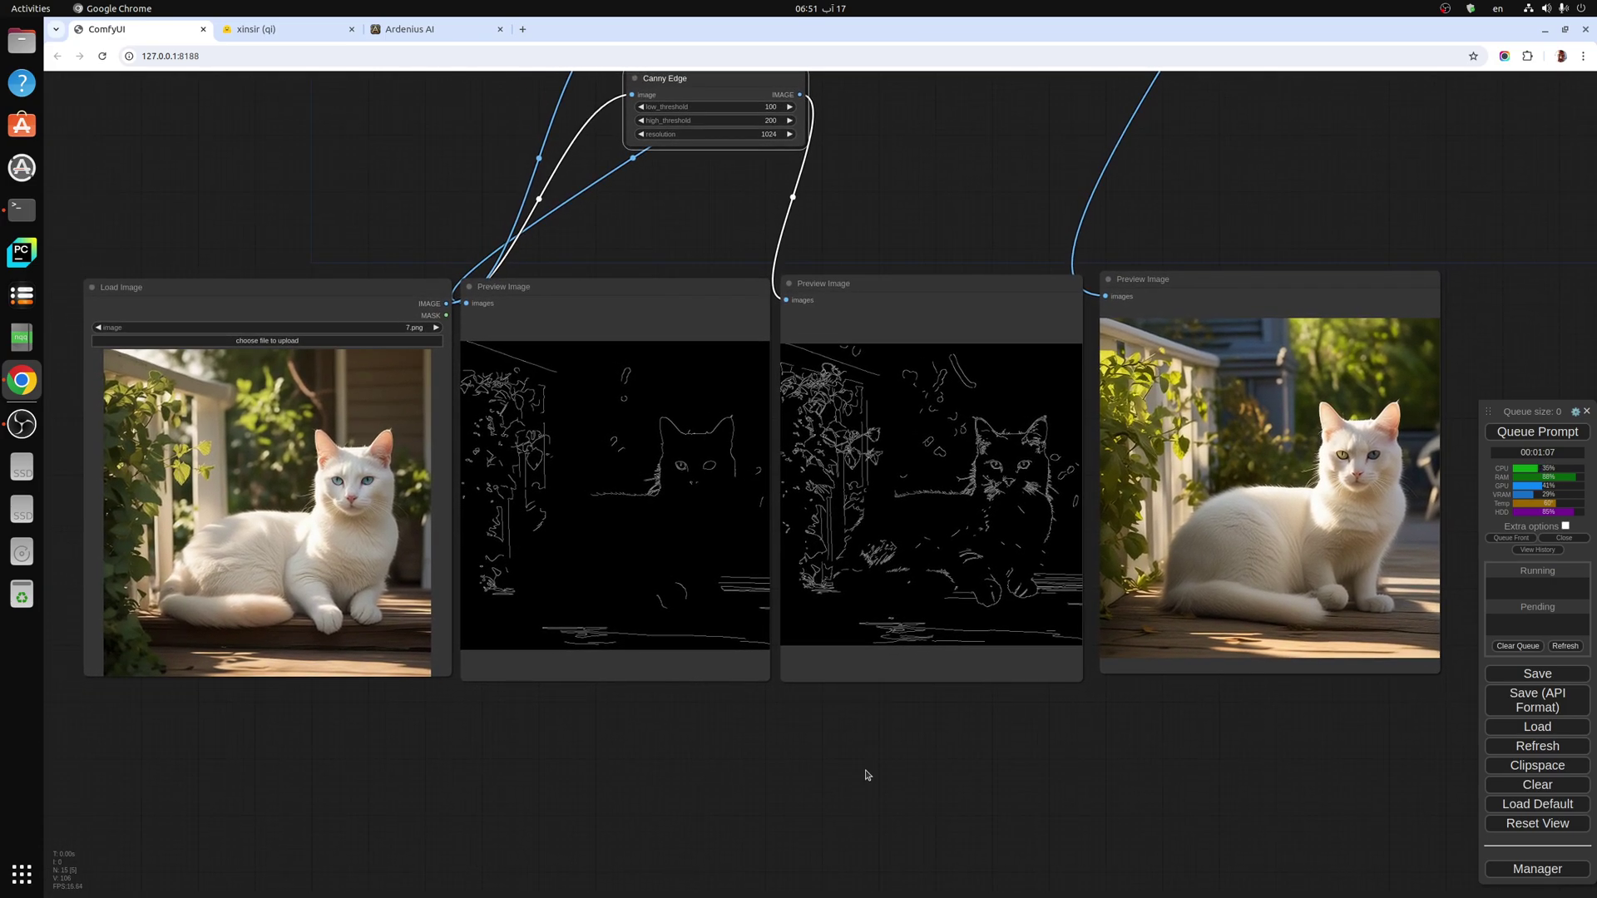